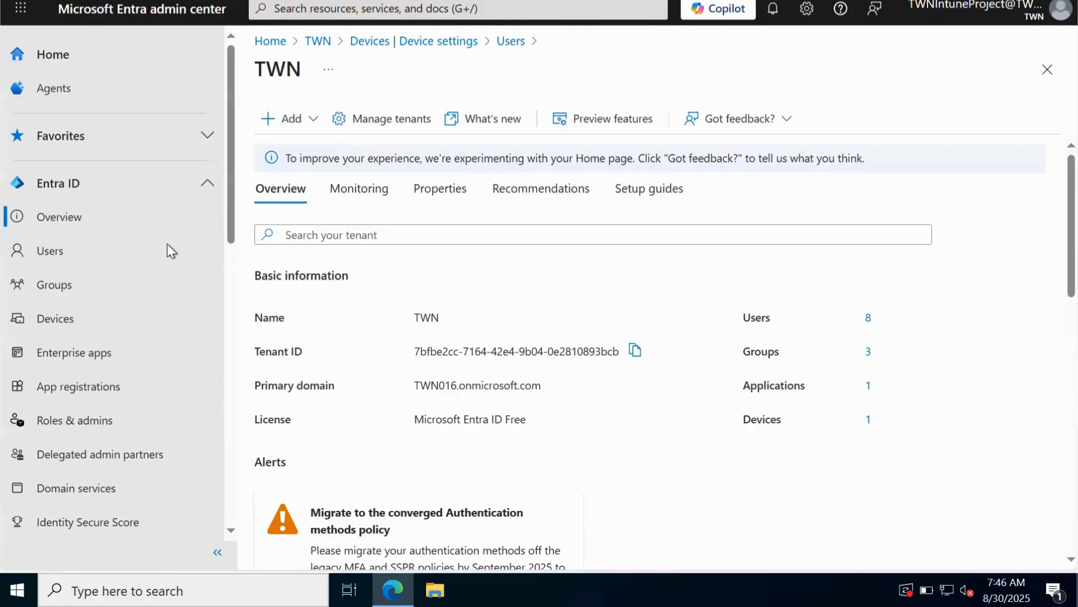
Open the Devices overview page of the TWN tenant from the Entra ID sidebar.
{"action": "left_click", "coordinate": [65, 328]}
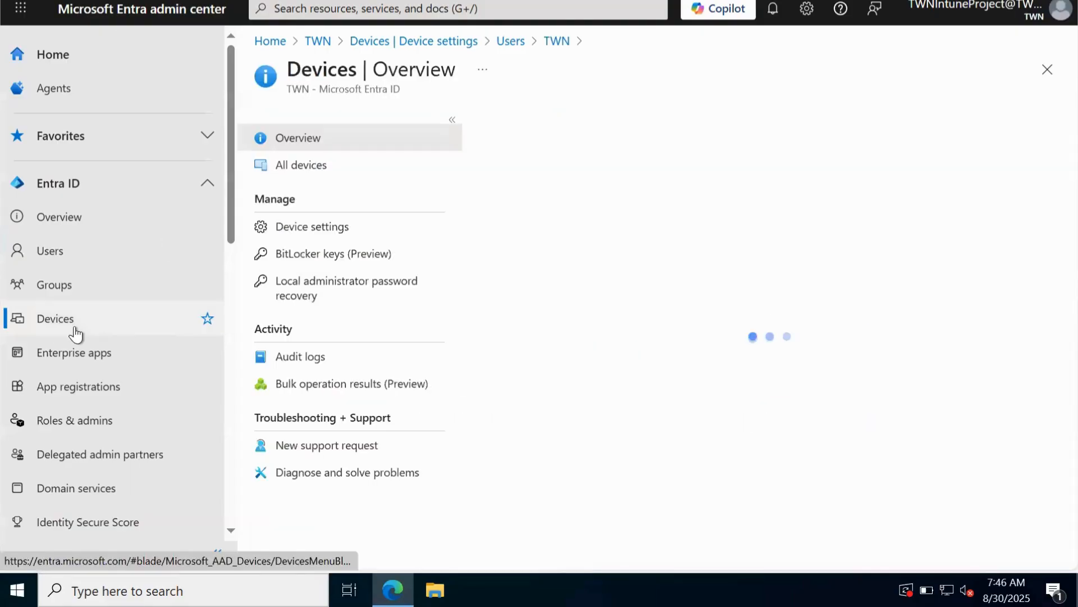
Open Device settings under Manage in the Devices blade.
{"action": "left_click", "coordinate": [305, 226]}
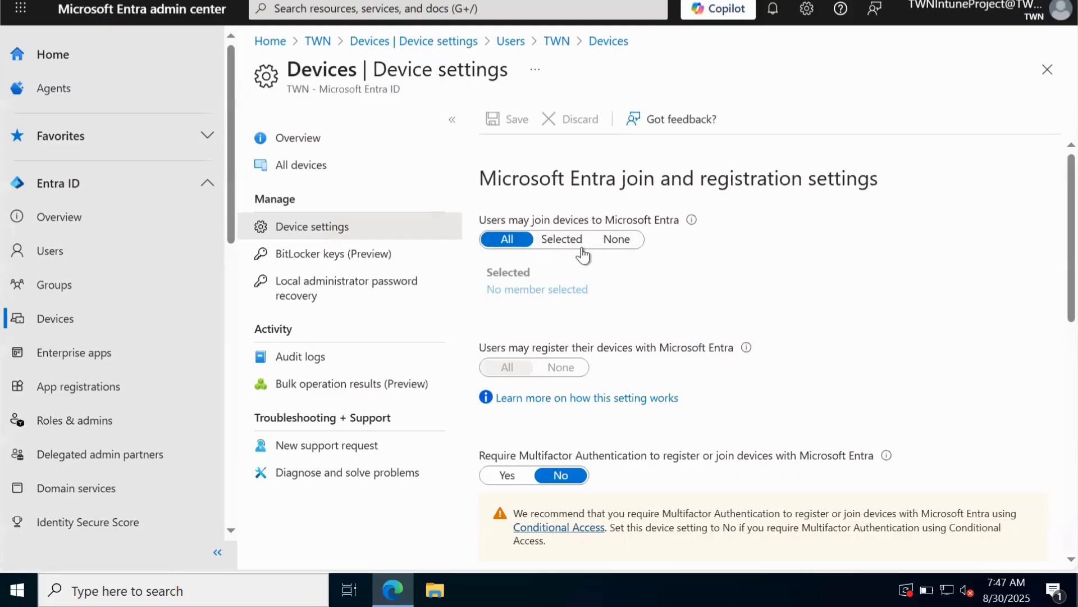
{"action": "left_click", "coordinate": [566, 240]}
{"action": "left_click", "coordinate": [616, 243]}
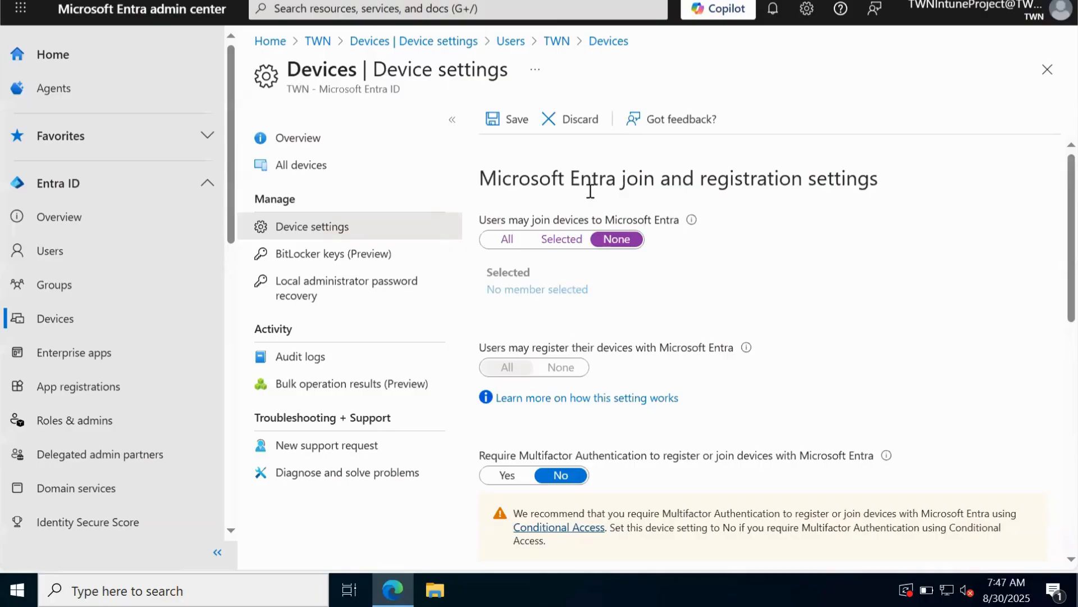
{"action": "left_click", "coordinate": [573, 241]}
{"action": "left_click", "coordinate": [548, 287]}
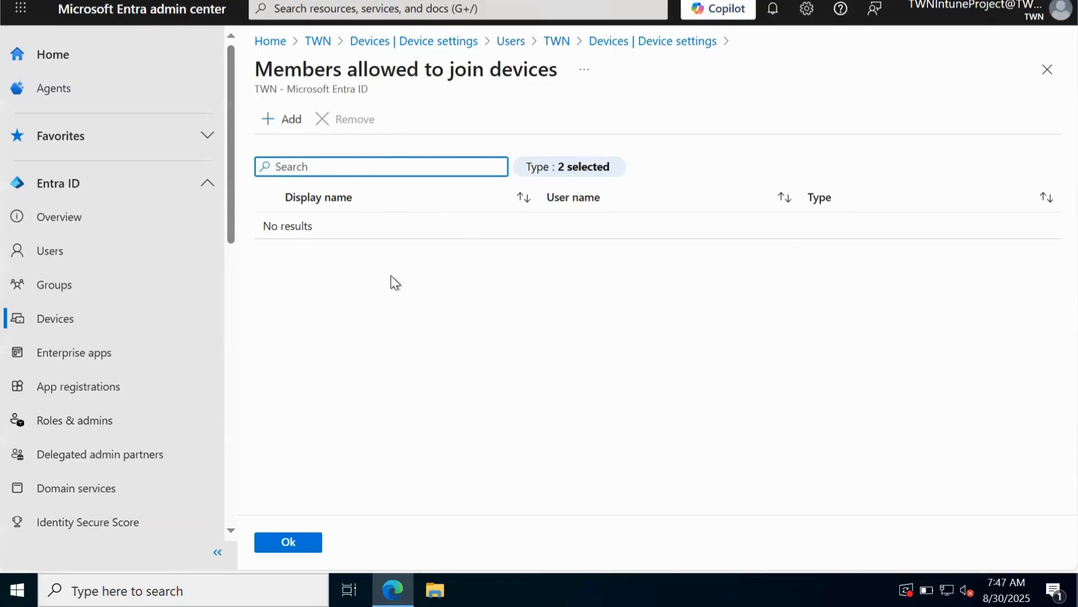
{"action": "left_click", "coordinate": [1046, 72]}
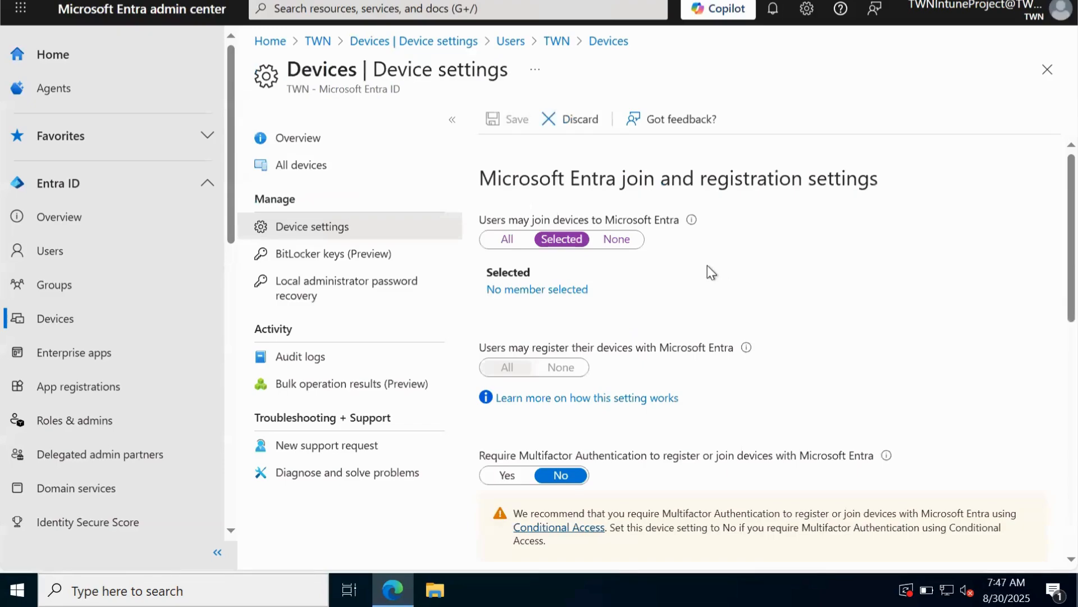
{"action": "left_click", "coordinate": [507, 242]}
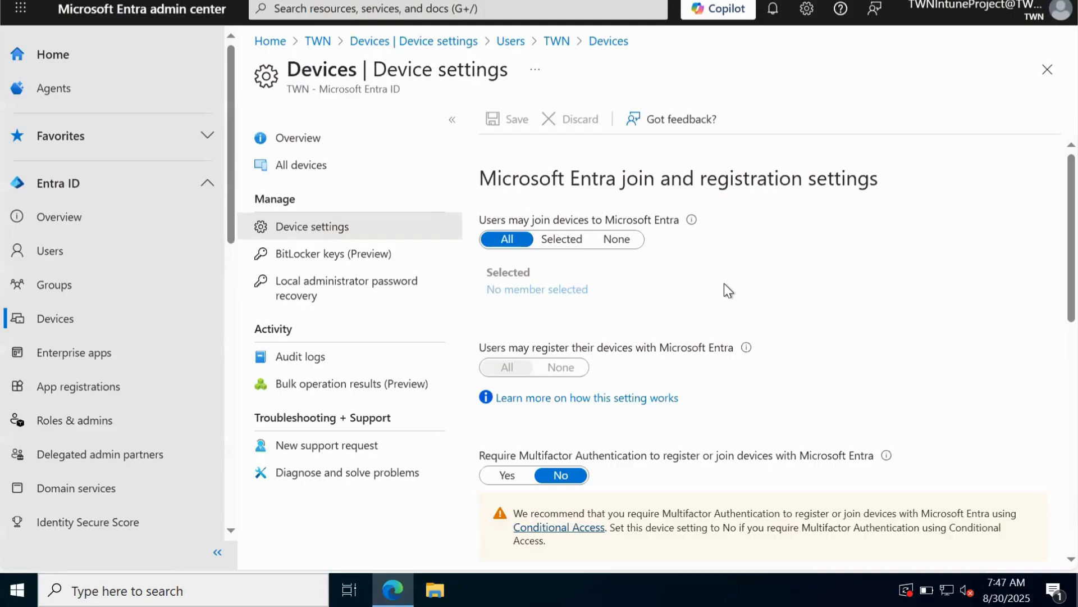
{"action": "scroll", "coordinate": [637, 283], "scroll_direction": "down", "scroll_amount": 2}
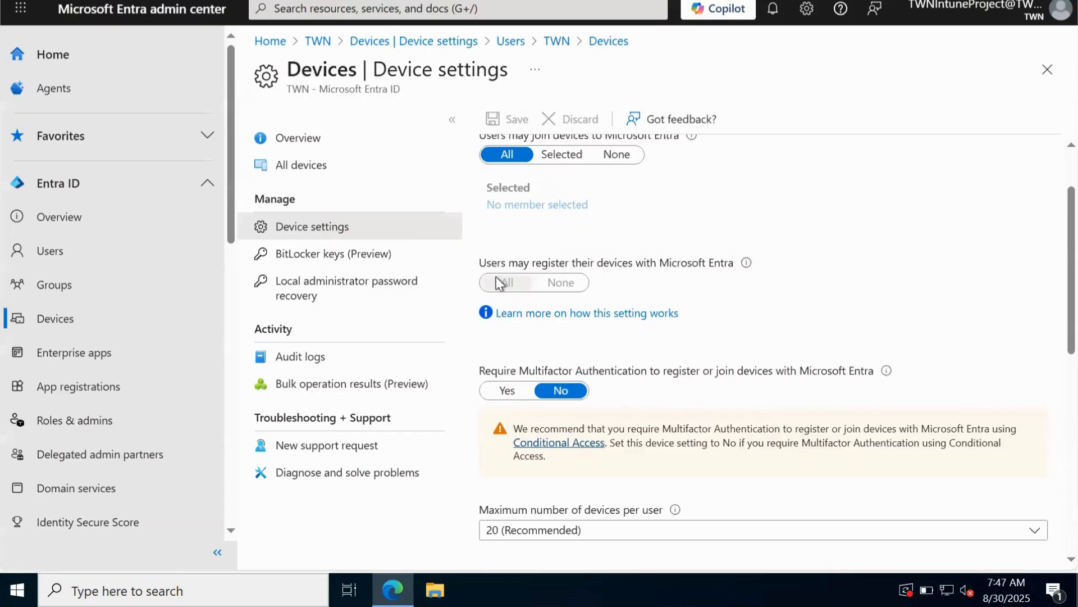
{"action": "mouse_move", "coordinate": [745, 263]}
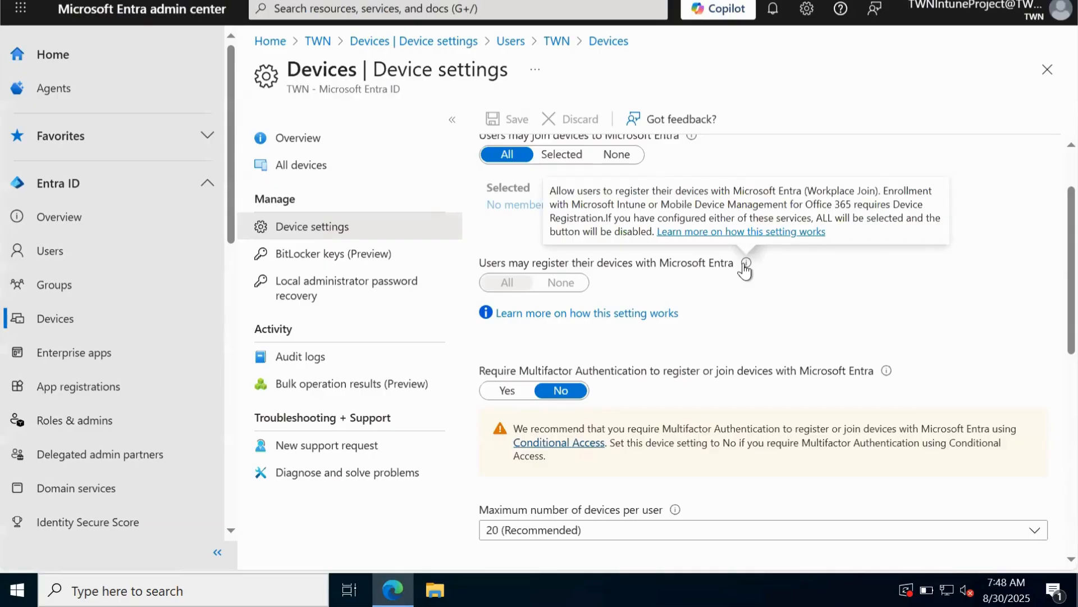
{"action": "scroll", "coordinate": [727, 313], "scroll_direction": "down", "scroll_amount": 1}
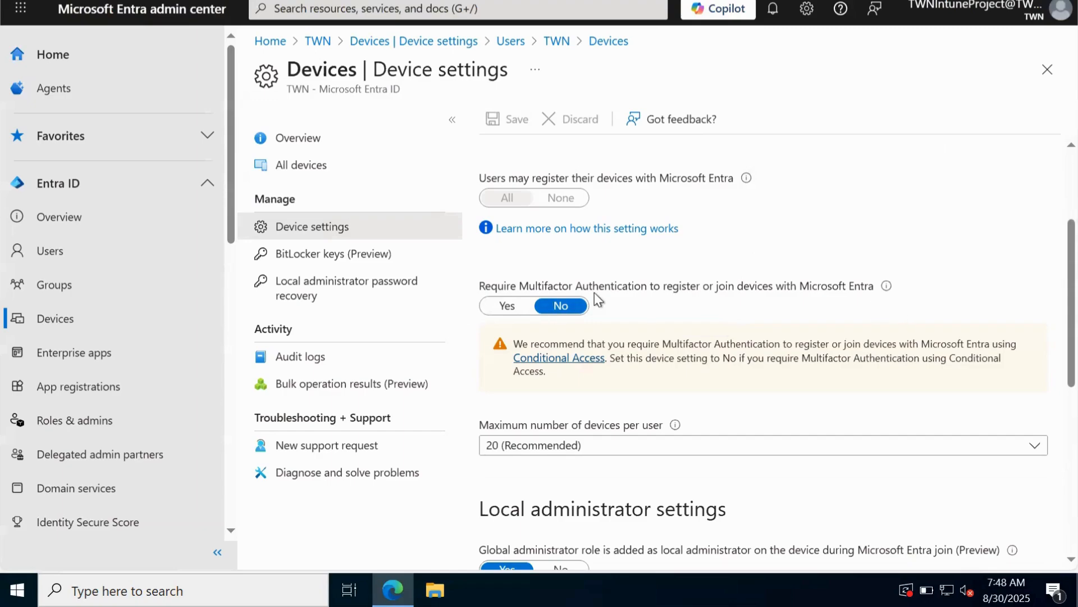
{"action": "left_click", "coordinate": [507, 306]}
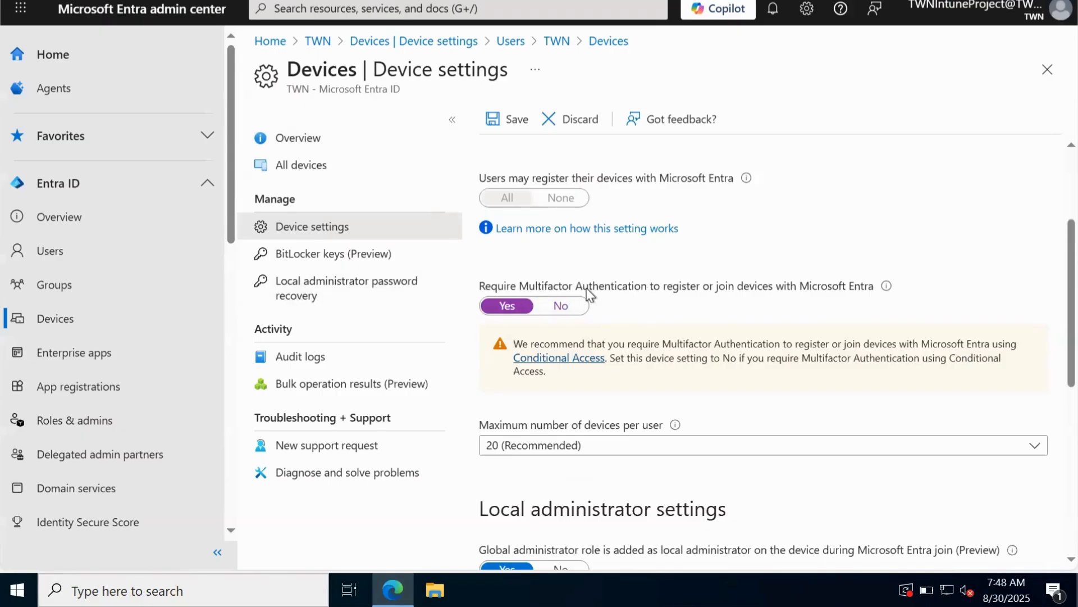
{"action": "left_click", "coordinate": [578, 307]}
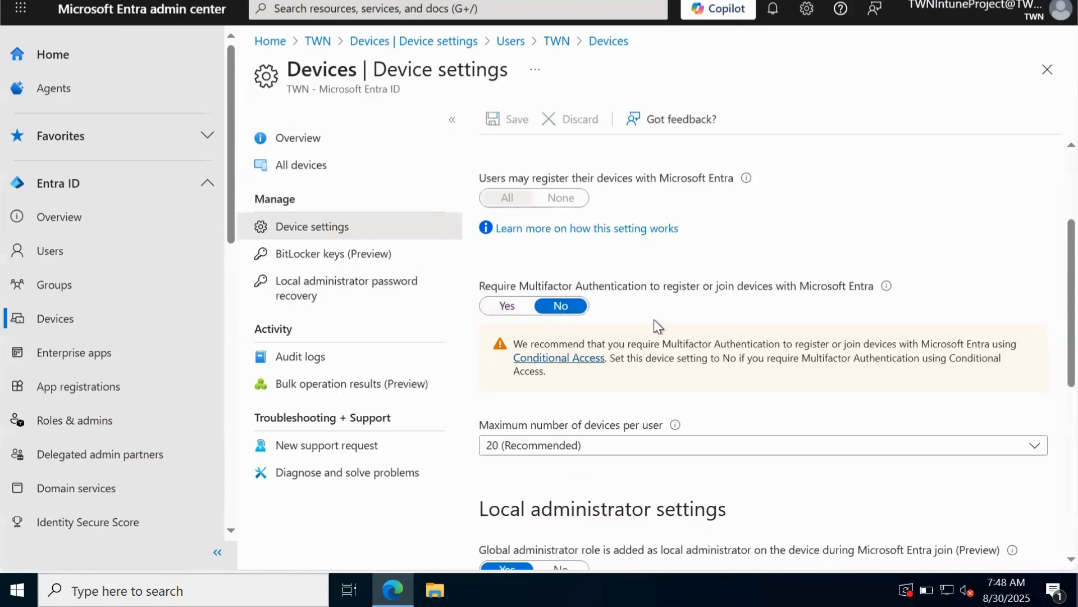
{"action": "scroll", "coordinate": [674, 290], "scroll_direction": "down", "scroll_amount": 3}
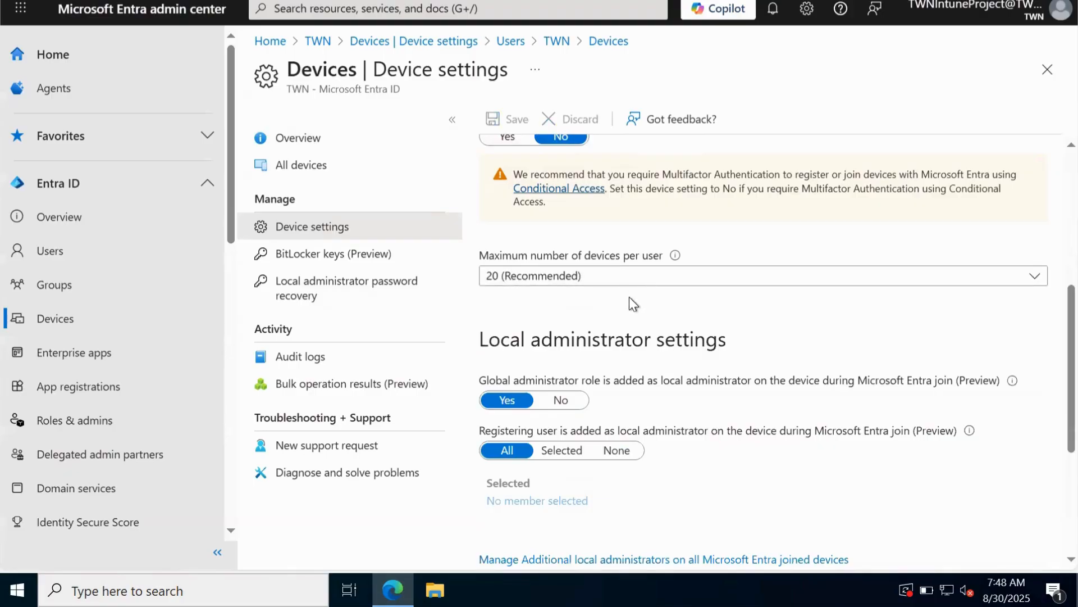
{"action": "left_click", "coordinate": [629, 281]}
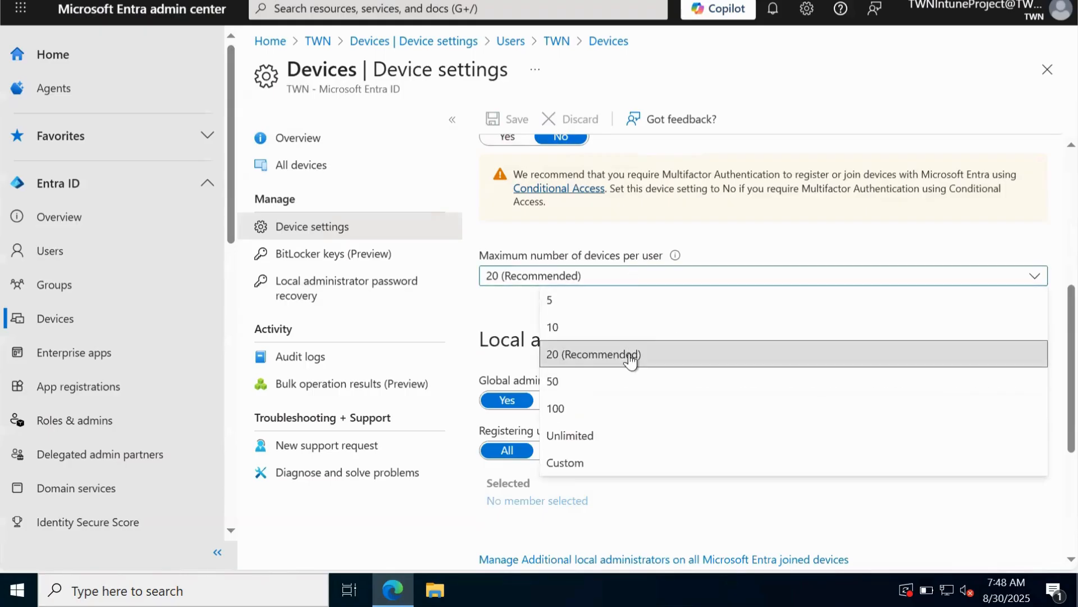
{"action": "left_click", "coordinate": [627, 283]}
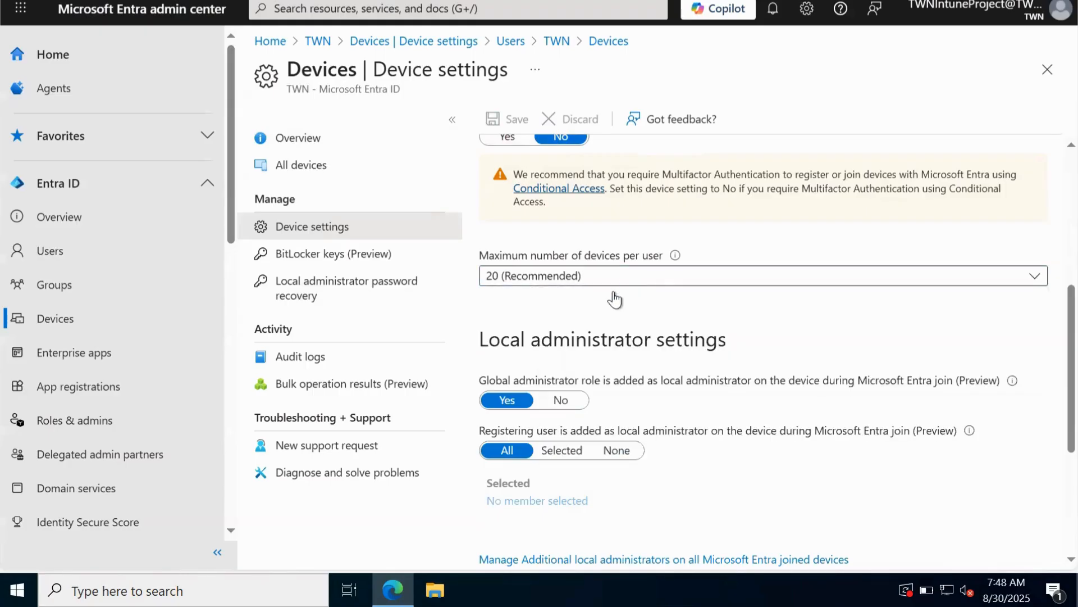
{"action": "left_click", "coordinate": [513, 279]}
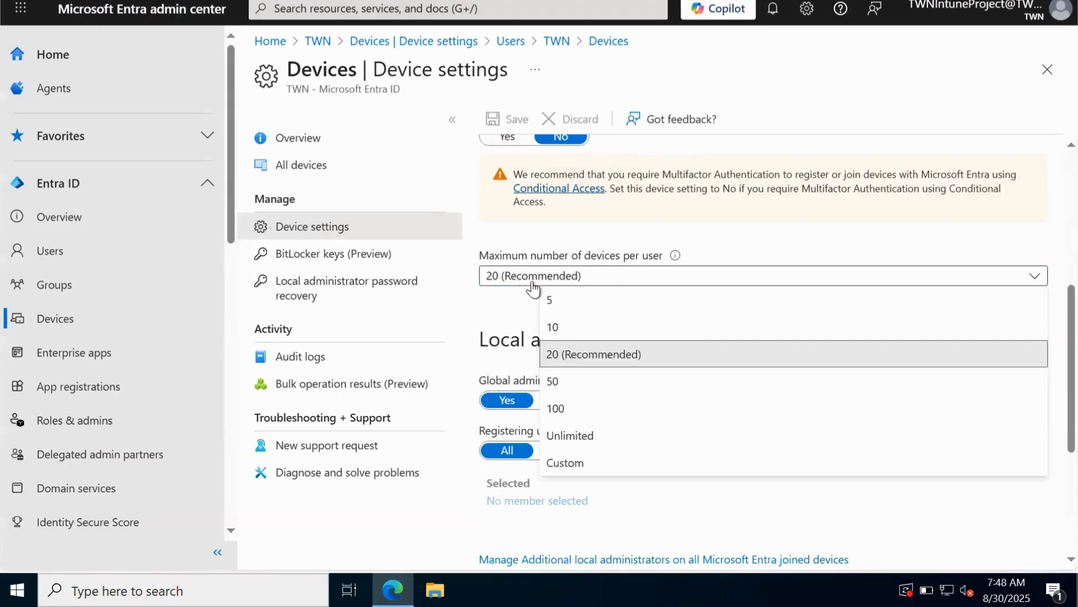
{"action": "left_click", "coordinate": [574, 354]}
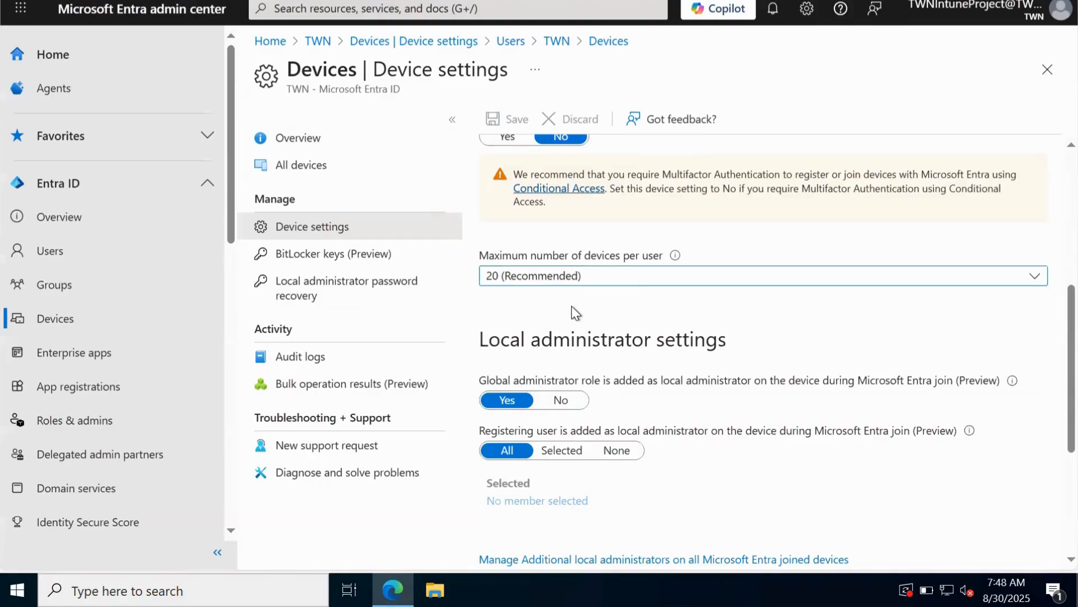
{"action": "left_click", "coordinate": [573, 278]}
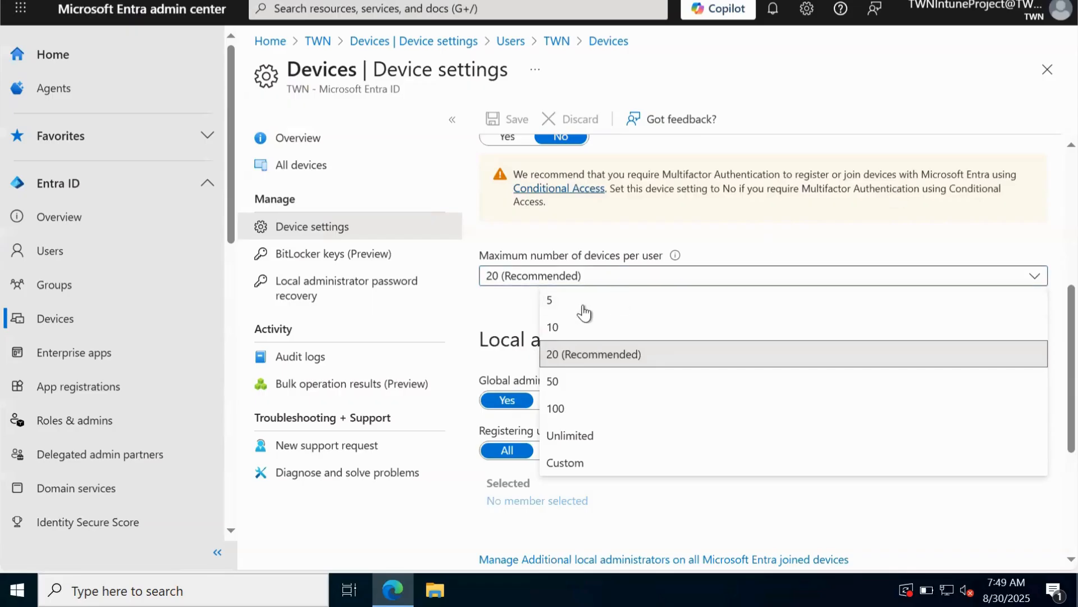
{"action": "left_click", "coordinate": [566, 328]}
{"action": "left_click", "coordinate": [526, 274]}
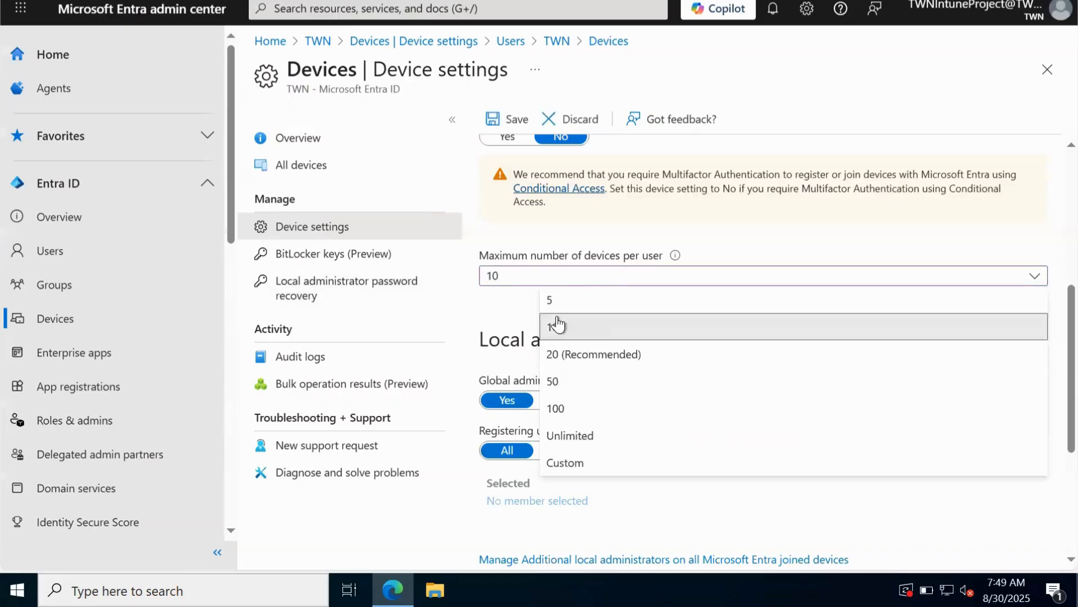
{"action": "left_click", "coordinate": [587, 353]}
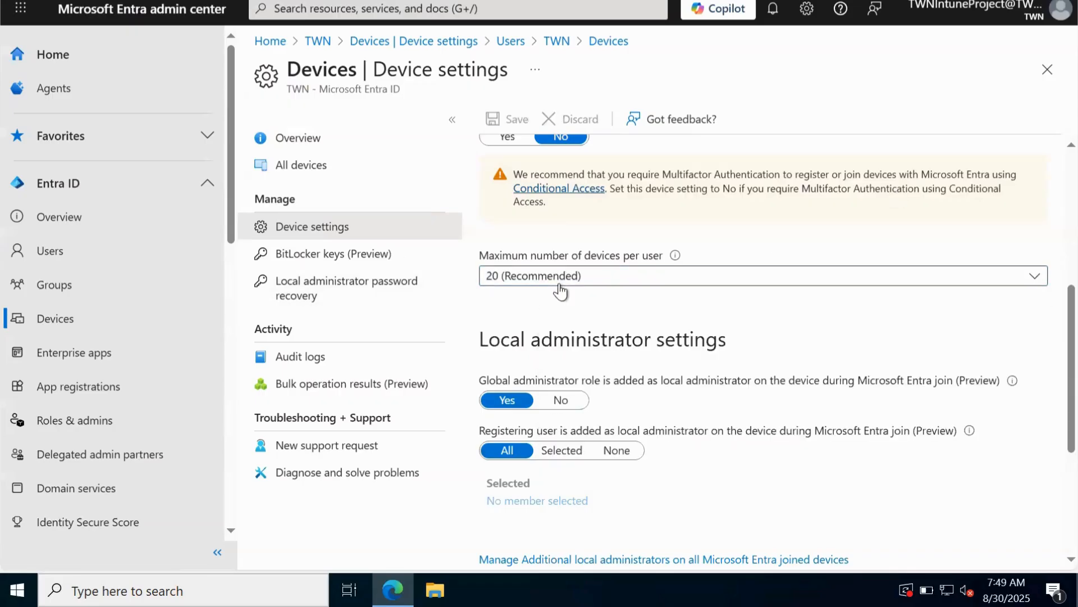
{"action": "scroll", "coordinate": [731, 252], "scroll_direction": "down", "scroll_amount": 1}
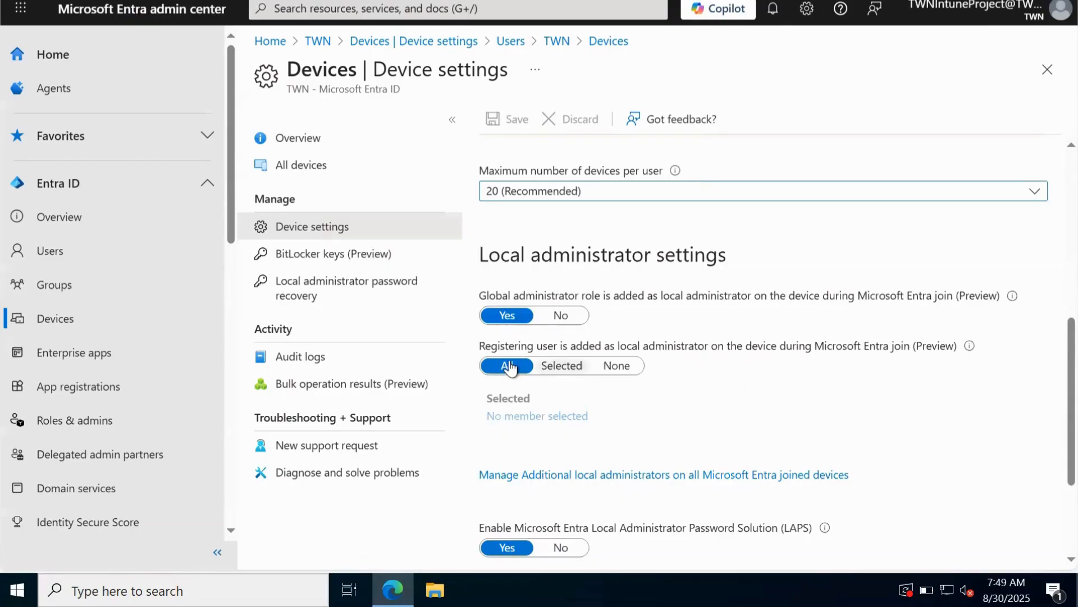
Block users from recovering their own BitLocker keys and save device settings with joining allowed for All.
{"action": "scroll", "coordinate": [651, 329], "scroll_direction": "down", "scroll_amount": 3}
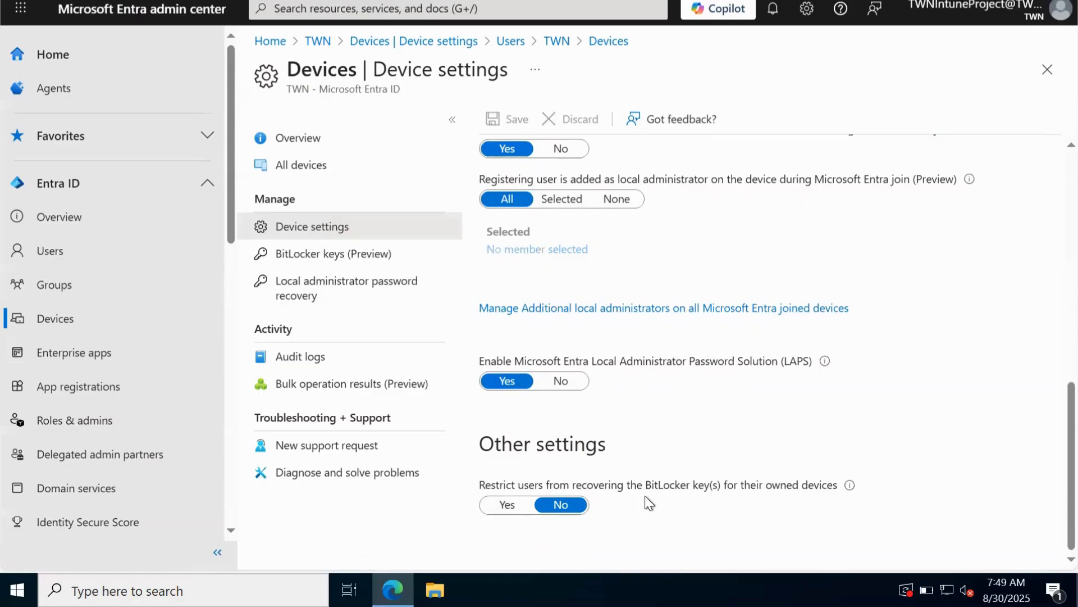
{"action": "left_click", "coordinate": [505, 506]}
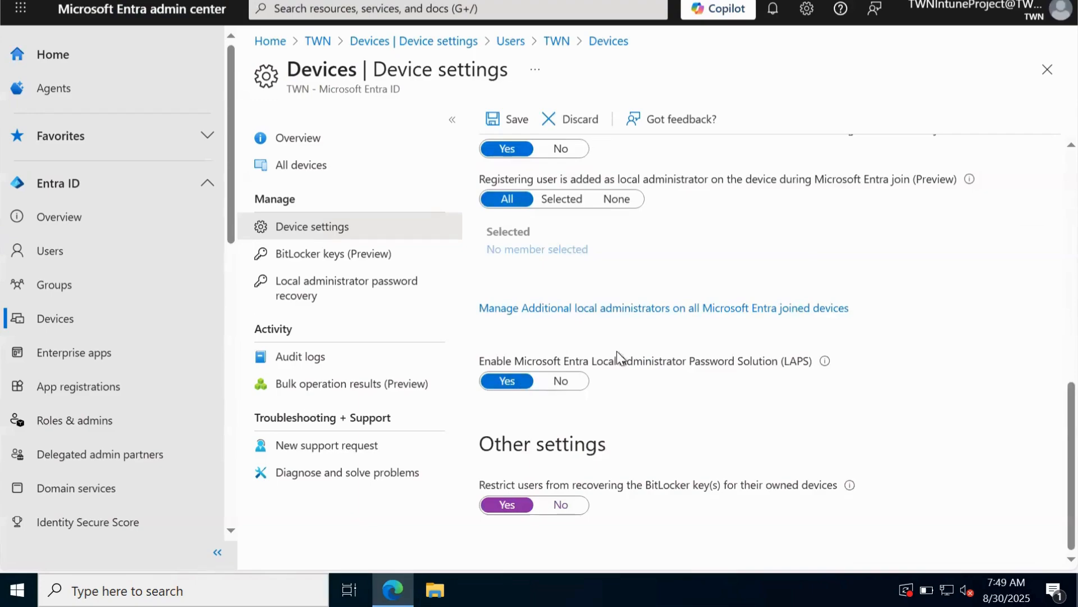
{"action": "scroll", "coordinate": [607, 281], "scroll_direction": "up", "scroll_amount": 10}
{"action": "scroll", "coordinate": [595, 309], "scroll_direction": "down", "scroll_amount": 5}
{"action": "scroll", "coordinate": [590, 269], "scroll_direction": "down", "scroll_amount": 1}
{"action": "scroll", "coordinate": [588, 281], "scroll_direction": "up", "scroll_amount": 5}
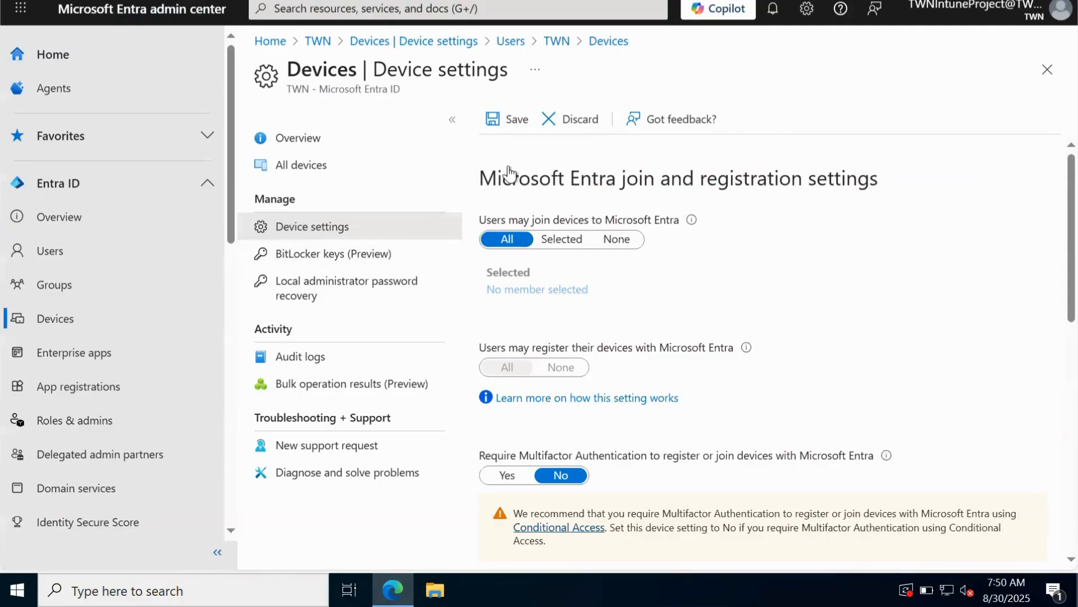
{"action": "left_click", "coordinate": [504, 119]}
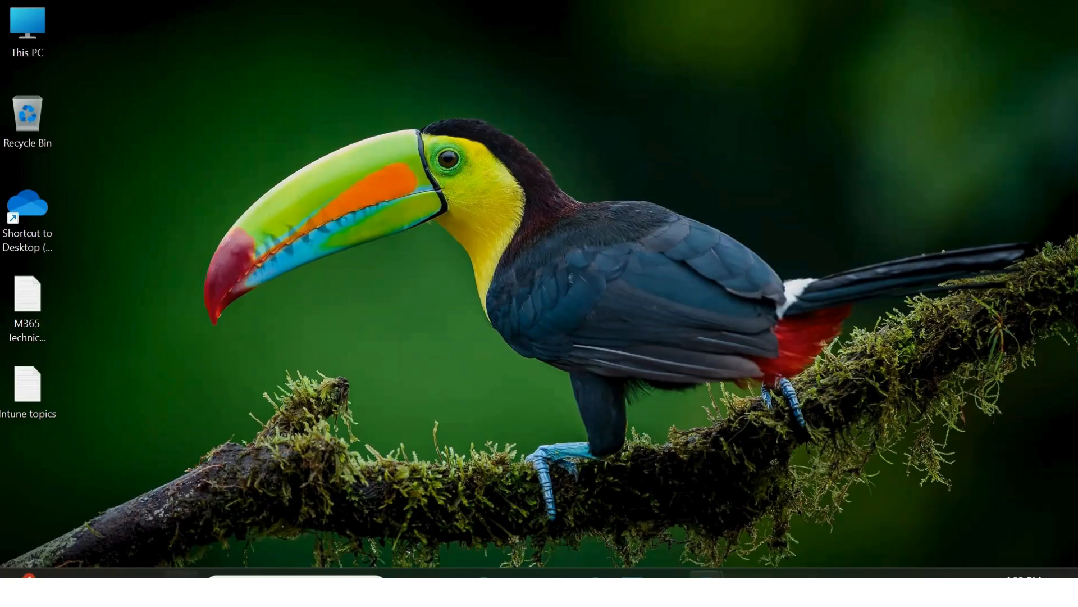
In Windows Settings, go to Accounts > Access work or school and start connecting an account.
{"action": "left_click", "coordinate": [181, 573]}
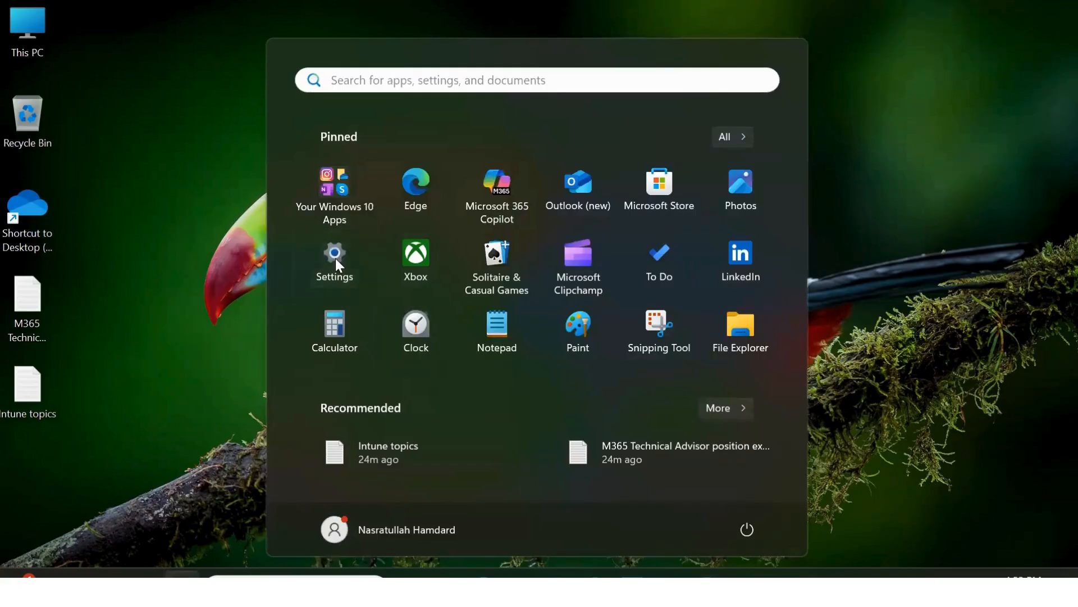
{"action": "left_click", "coordinate": [336, 261]}
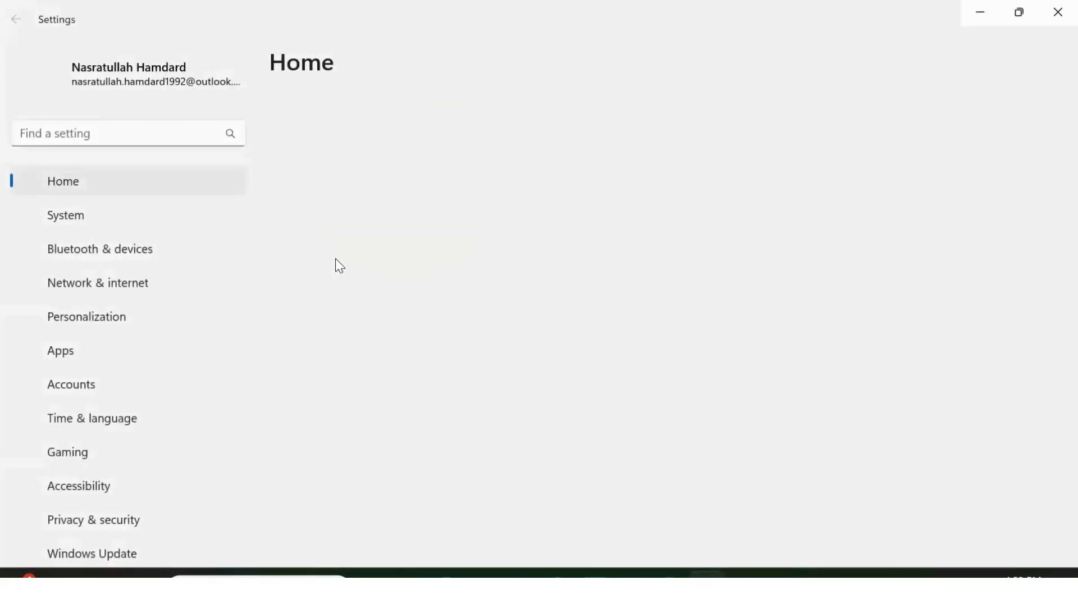
{"action": "left_click", "coordinate": [124, 393]}
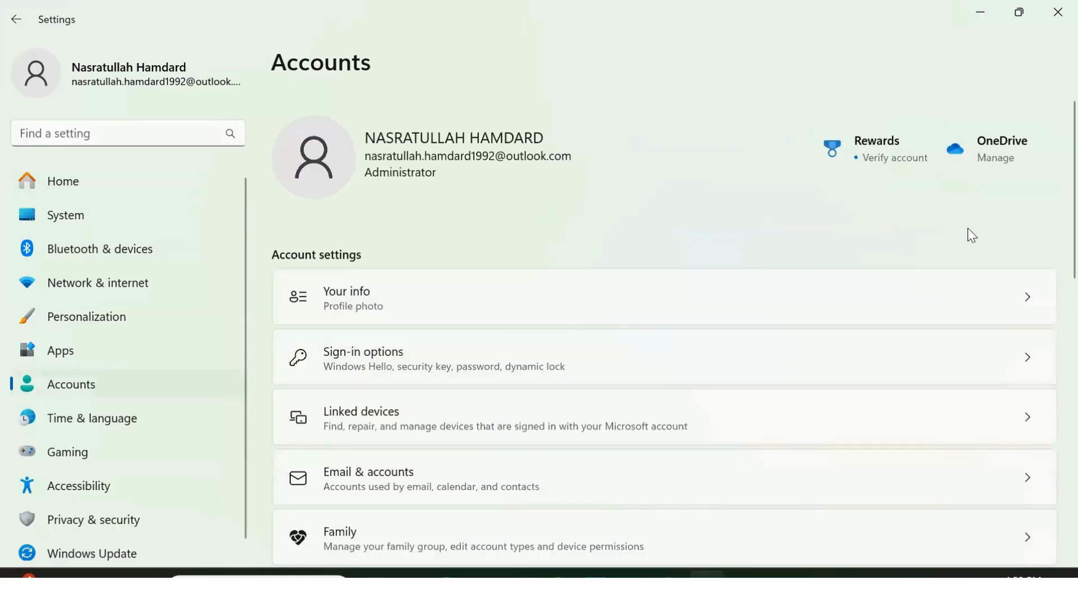
{"action": "scroll", "coordinate": [1052, 184], "scroll_direction": "down", "scroll_amount": 5}
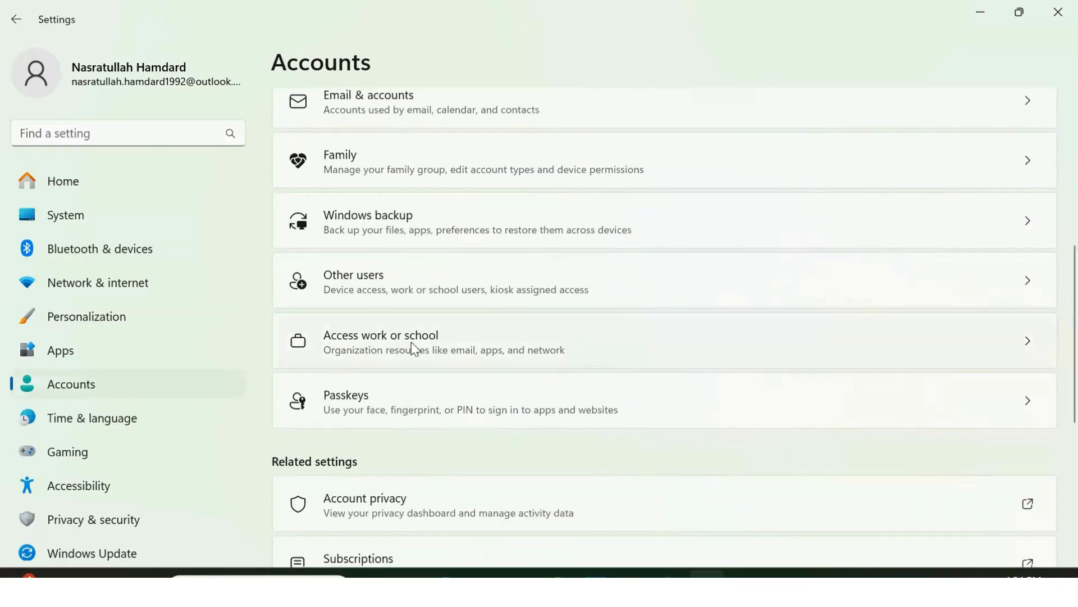
{"action": "left_click", "coordinate": [465, 345]}
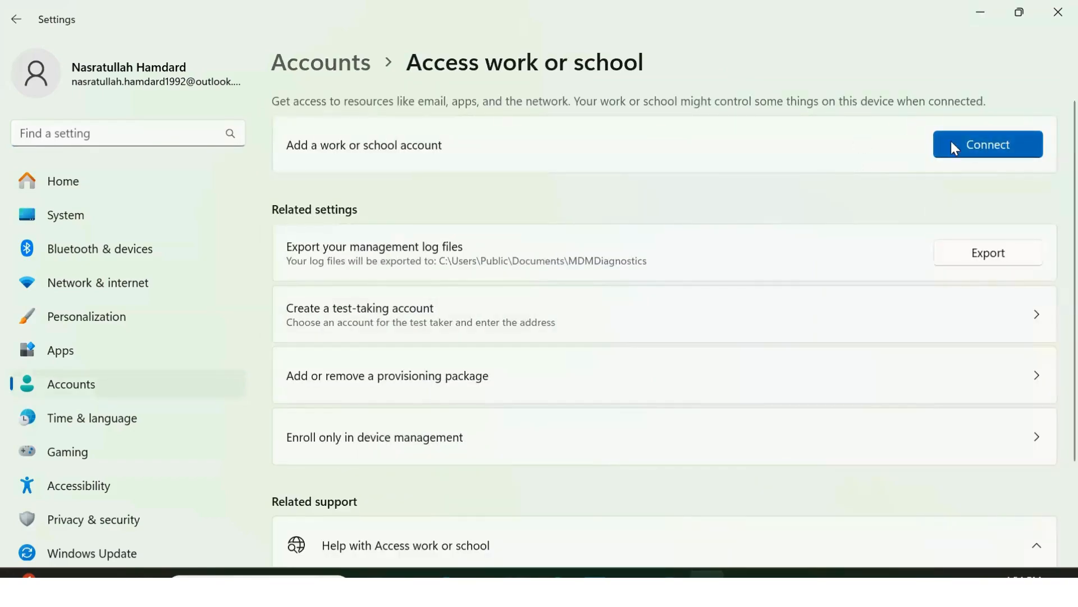
{"action": "left_click", "coordinate": [977, 150]}
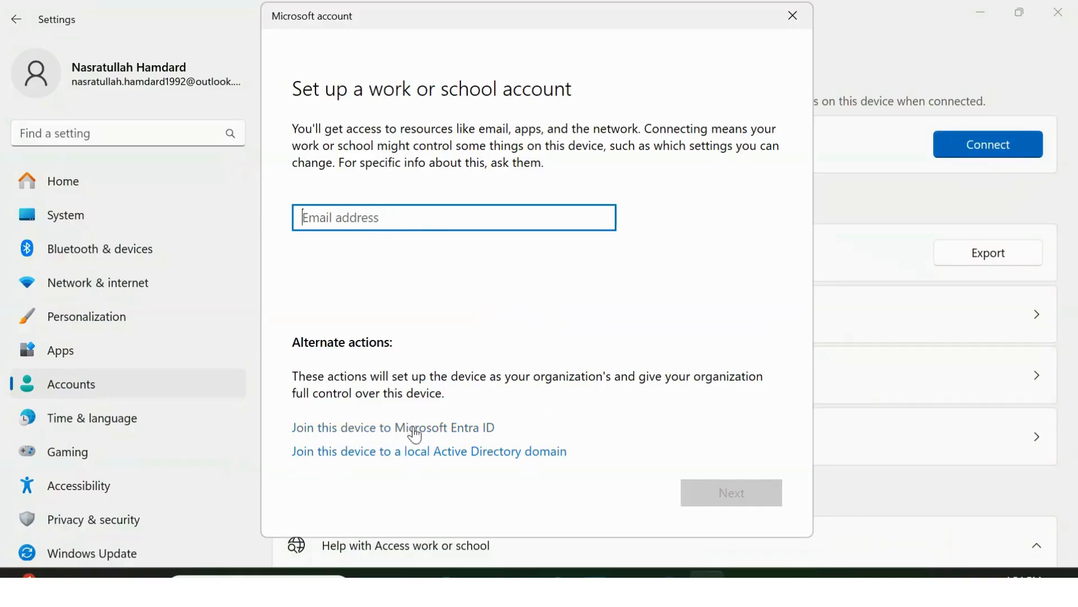
Choose to join this PC to Microsoft Entra ID and enter the organisation account's e-mail and password.
{"action": "left_click", "coordinate": [436, 431]}
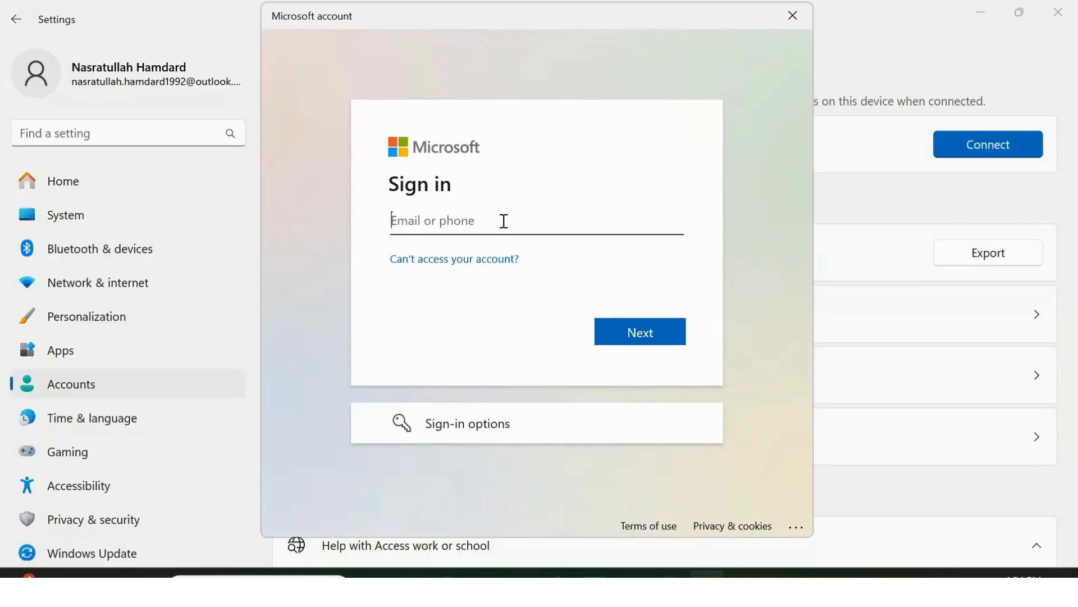
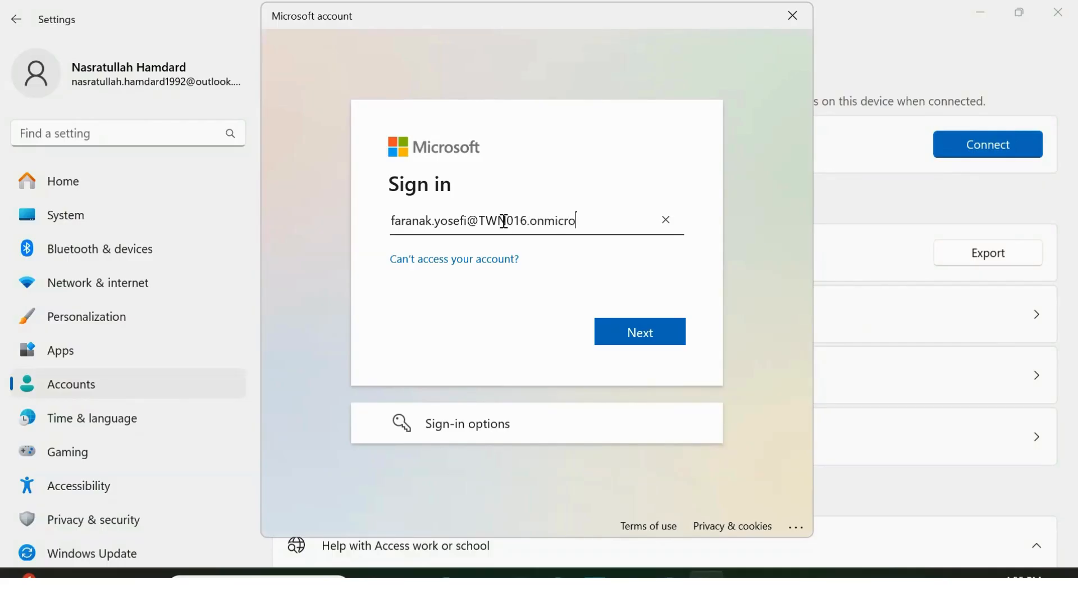
{"action": "left_click", "coordinate": [624, 337]}
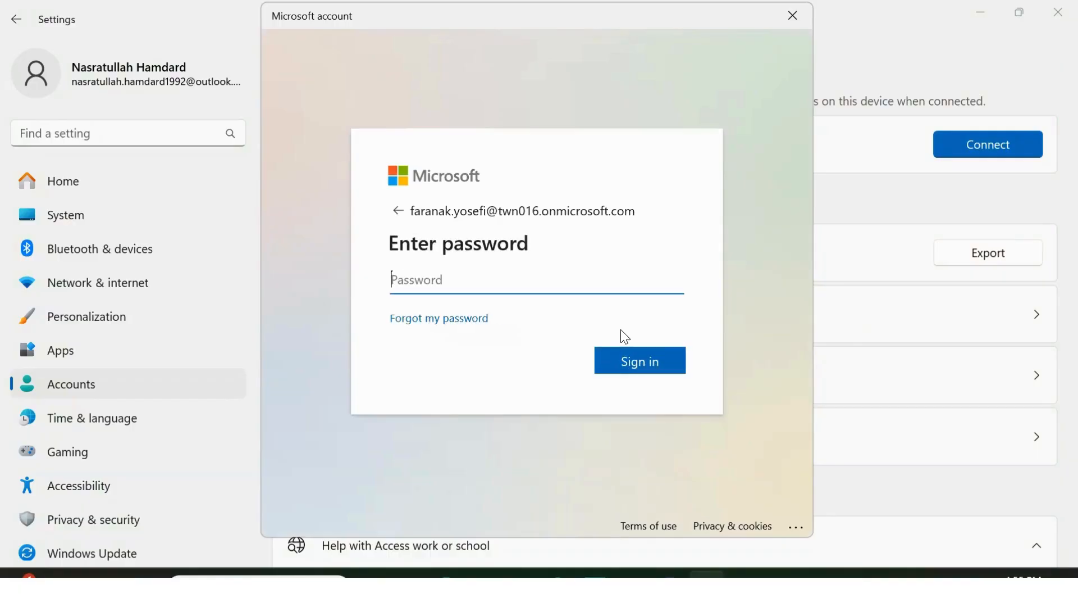
{"action": "type", "text": "••••••••"}
Enter the current password, then a new password and its confirmation, and submit the update.
{"action": "left_click", "coordinate": [624, 365]}
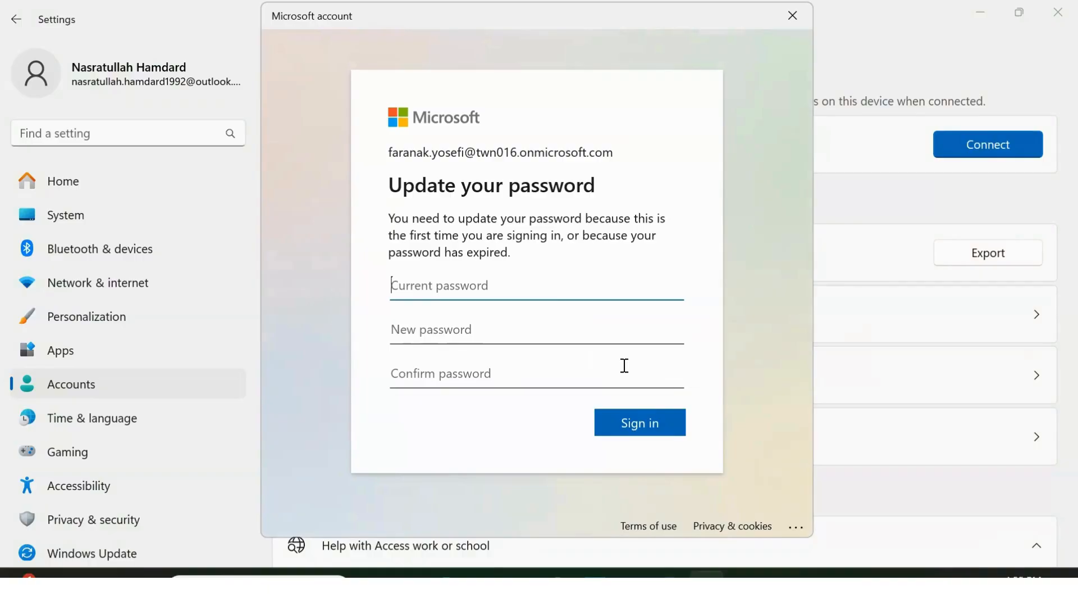
{"action": "type", "text": "•"}
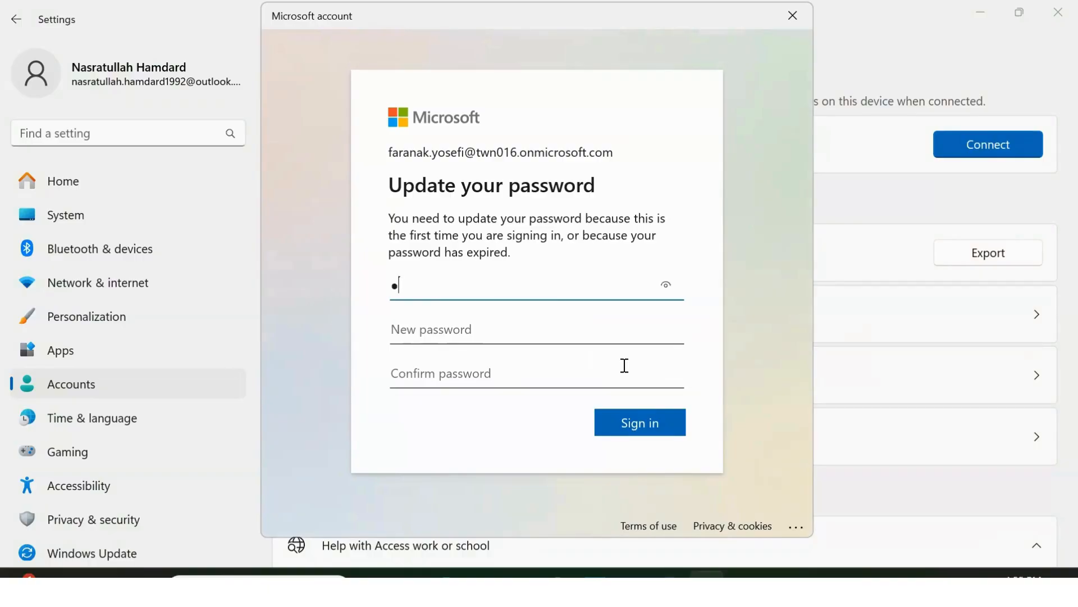
{"action": "type", "text": "•••••••"}
{"action": "left_click", "coordinate": [572, 340]}
{"action": "type", "text": "•••••••••••••••••••"}
{"action": "left_click", "coordinate": [535, 373]}
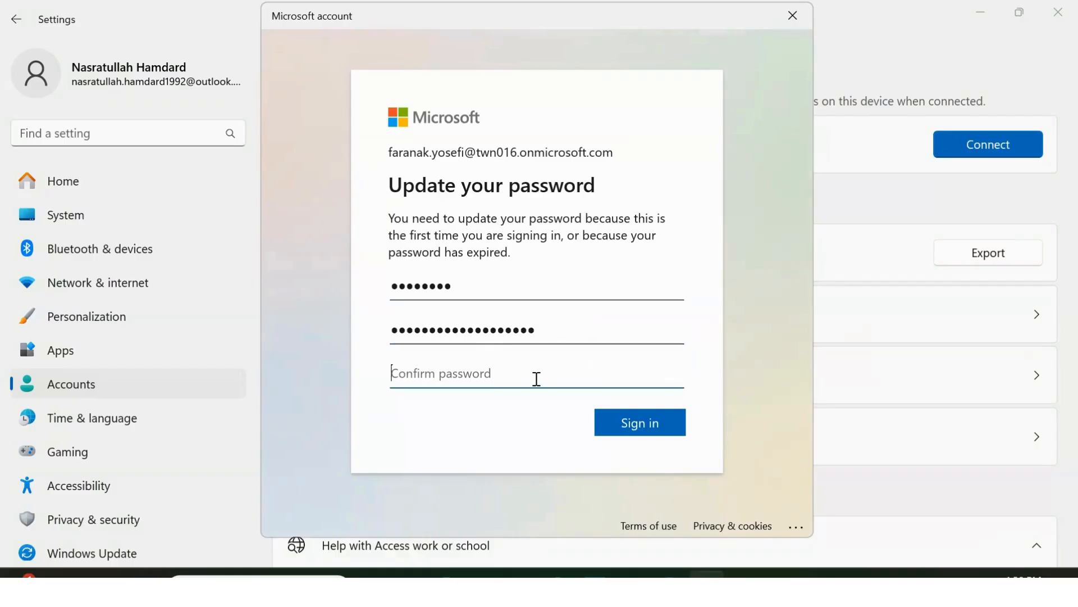
{"action": "type", "text": "•••••••"}
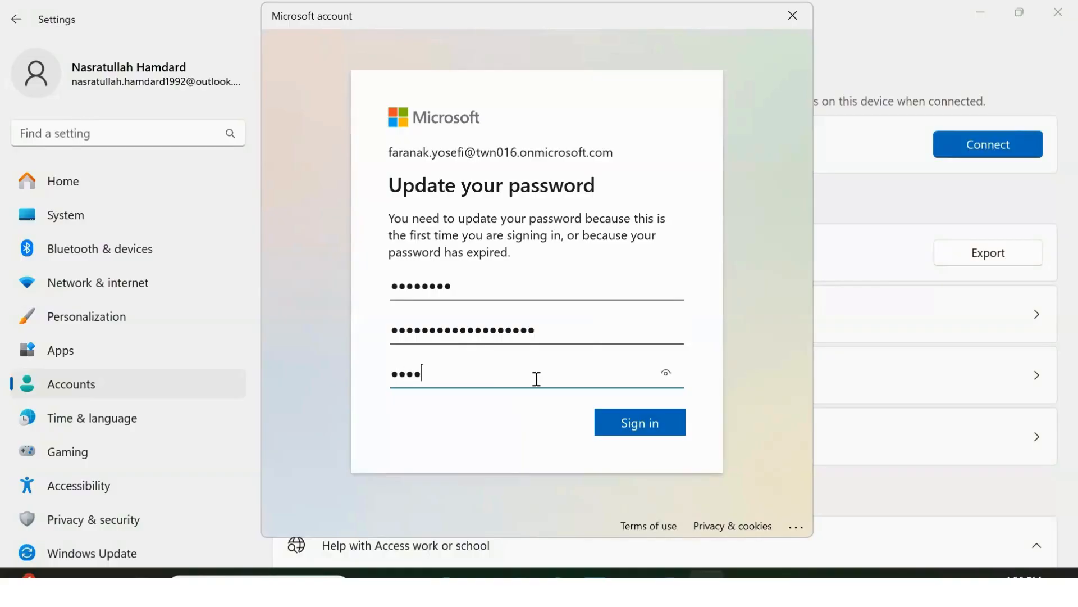
{"action": "type", "text": "••••••••••••"}
{"action": "left_click", "coordinate": [623, 423]}
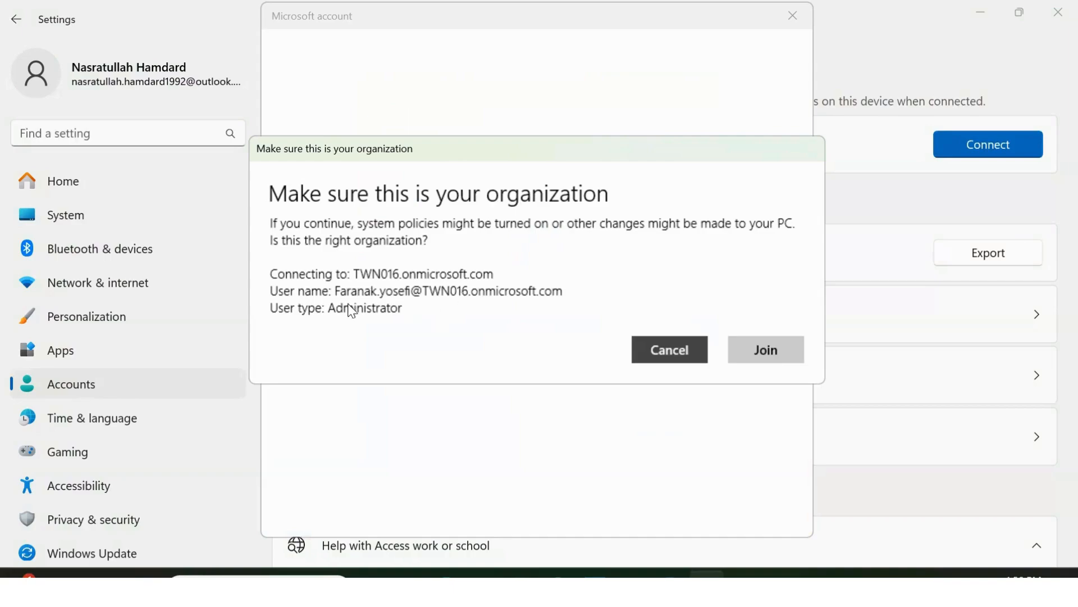
Confirm joining the TWN016.onmicrosoft.com organisation and close the 'You're all set!' screen.
{"action": "left_click", "coordinate": [768, 351]}
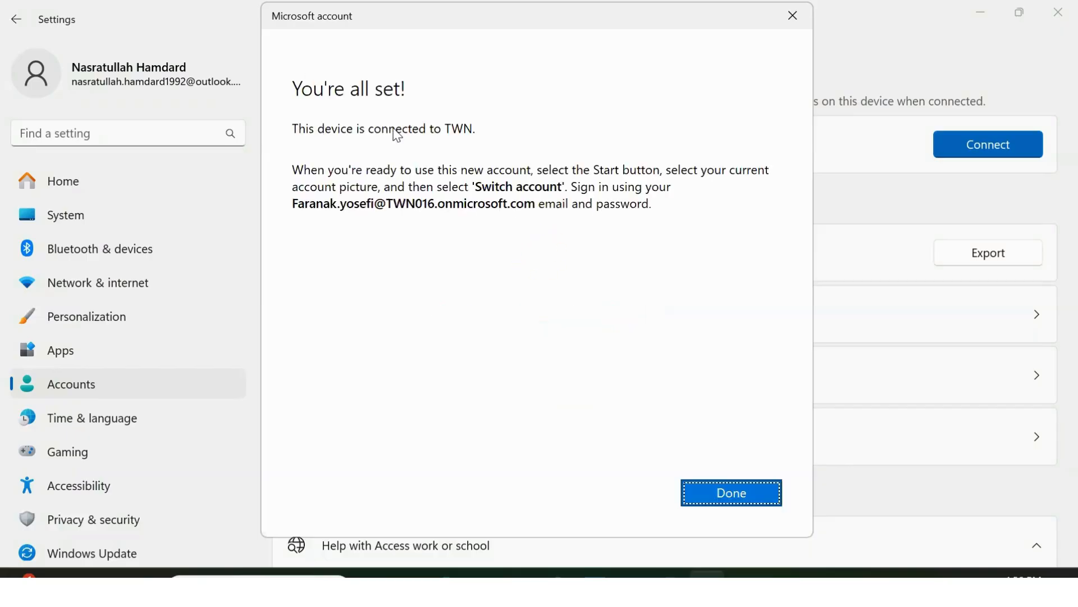
{"action": "left_click", "coordinate": [734, 494]}
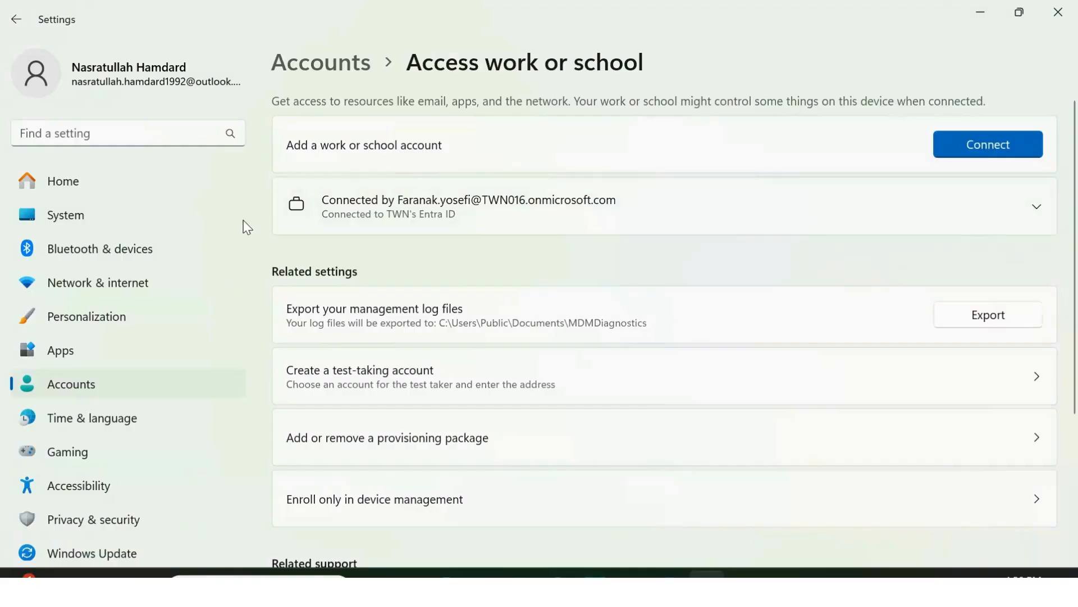
Look over the account's profile info, then return to Accounts and open Access work or school.
{"action": "left_click", "coordinate": [81, 392]}
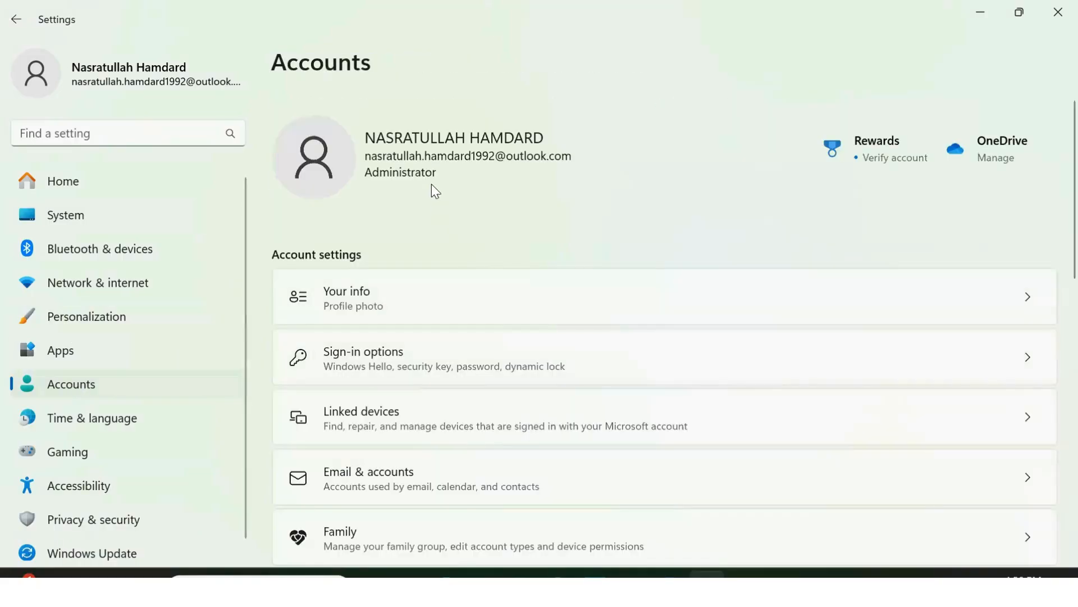
{"action": "left_click", "coordinate": [449, 301]}
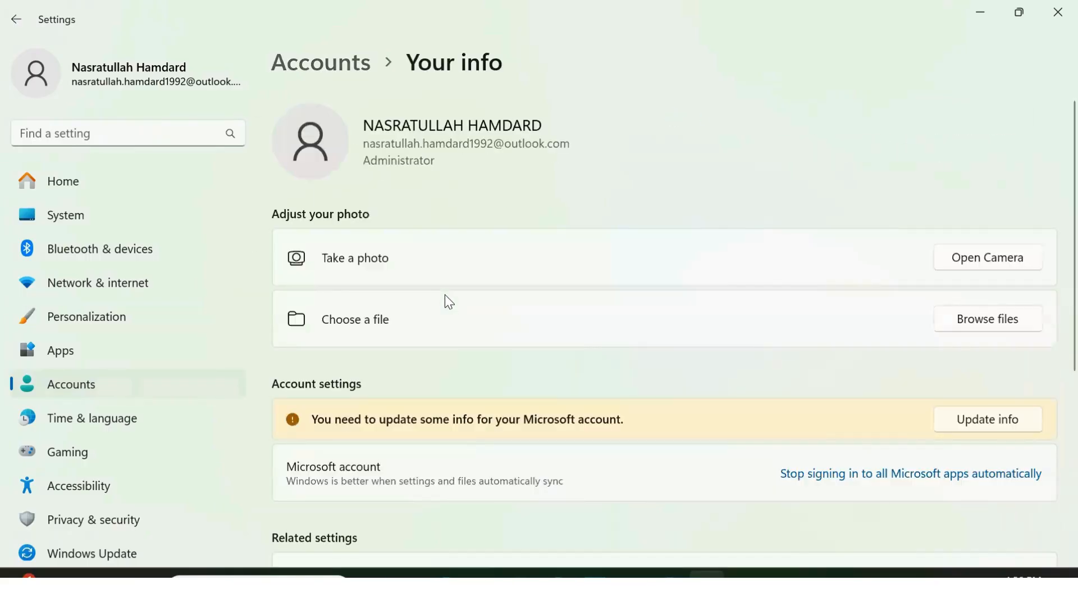
{"action": "scroll", "coordinate": [1051, 234], "scroll_direction": "down", "scroll_amount": 5}
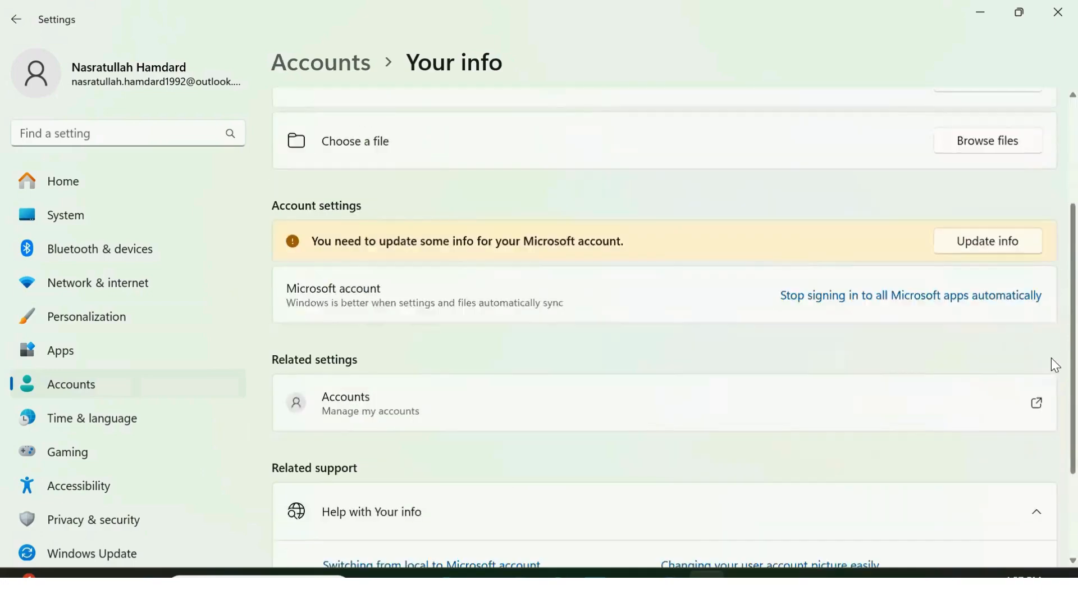
{"action": "scroll", "coordinate": [1052, 416], "scroll_direction": "up", "scroll_amount": 3}
{"action": "scroll", "coordinate": [1056, 253], "scroll_direction": "up", "scroll_amount": 2}
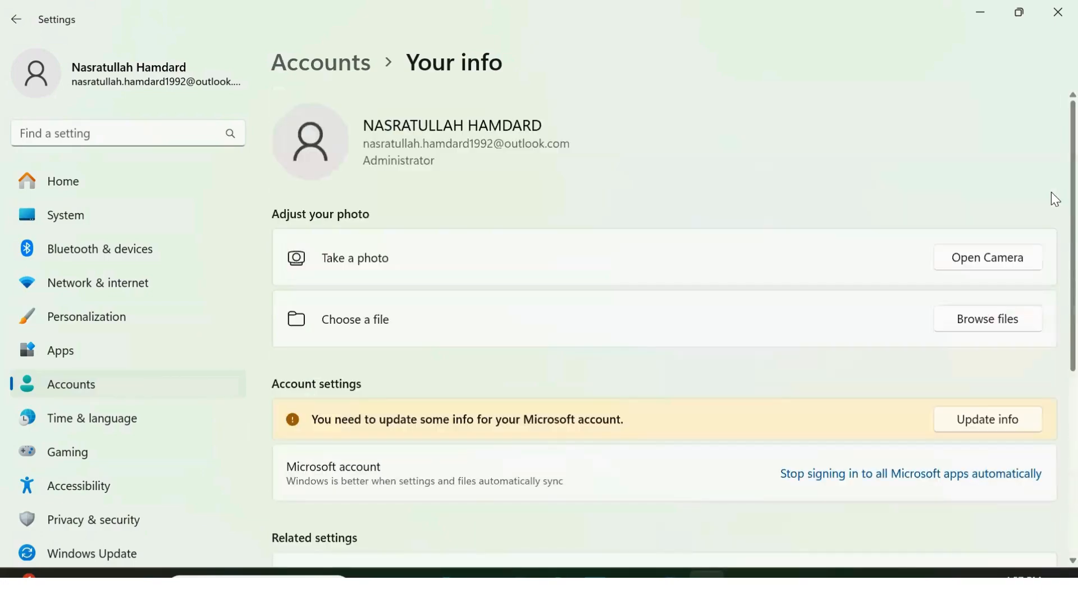
{"action": "left_click", "coordinate": [93, 386]}
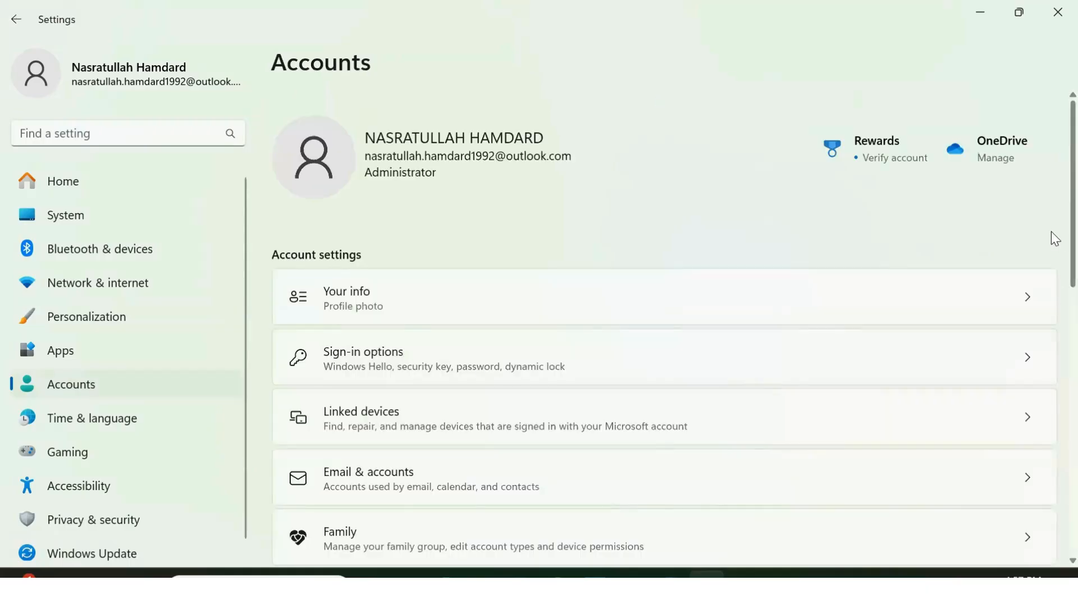
{"action": "scroll", "coordinate": [1052, 236], "scroll_direction": "down", "scroll_amount": 5}
{"action": "scroll", "coordinate": [1055, 368], "scroll_direction": "down", "scroll_amount": 1}
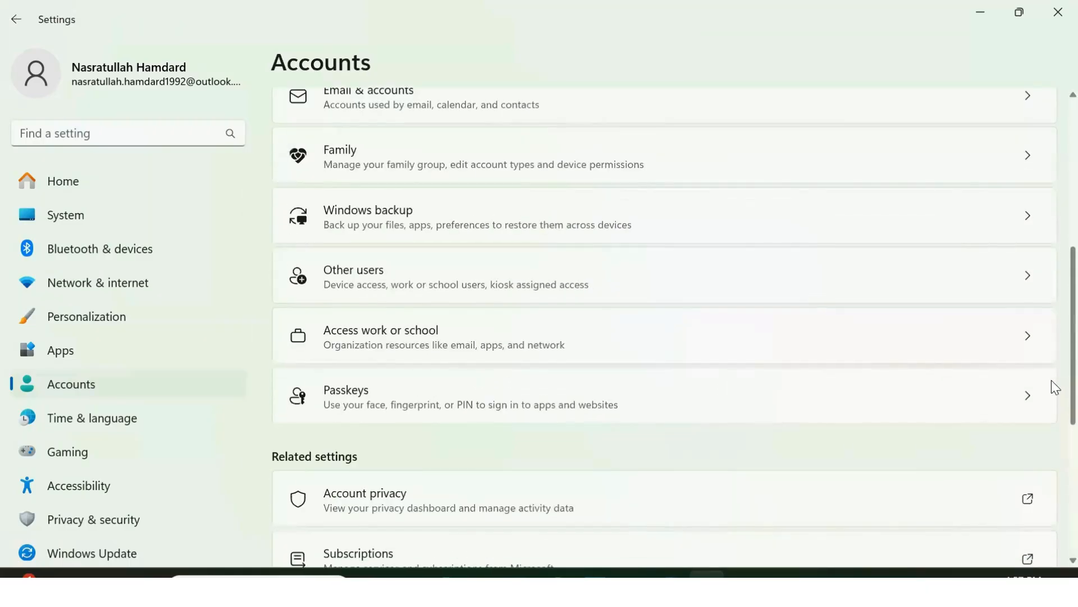
{"action": "left_click", "coordinate": [500, 343]}
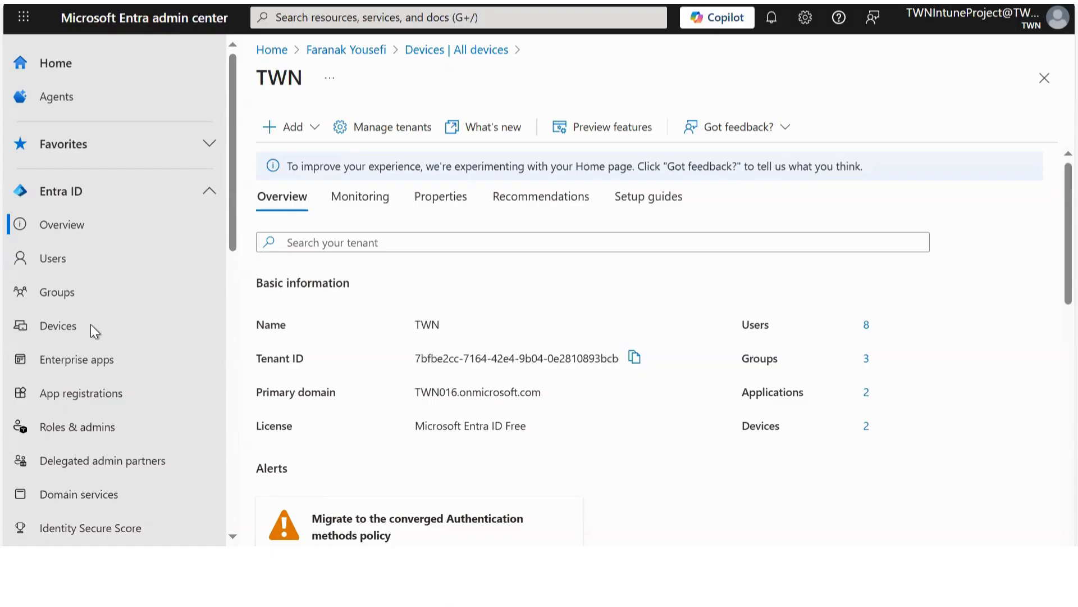
Open the All devices list in Entra ID and scroll across the table's columns.
{"action": "left_click", "coordinate": [70, 332]}
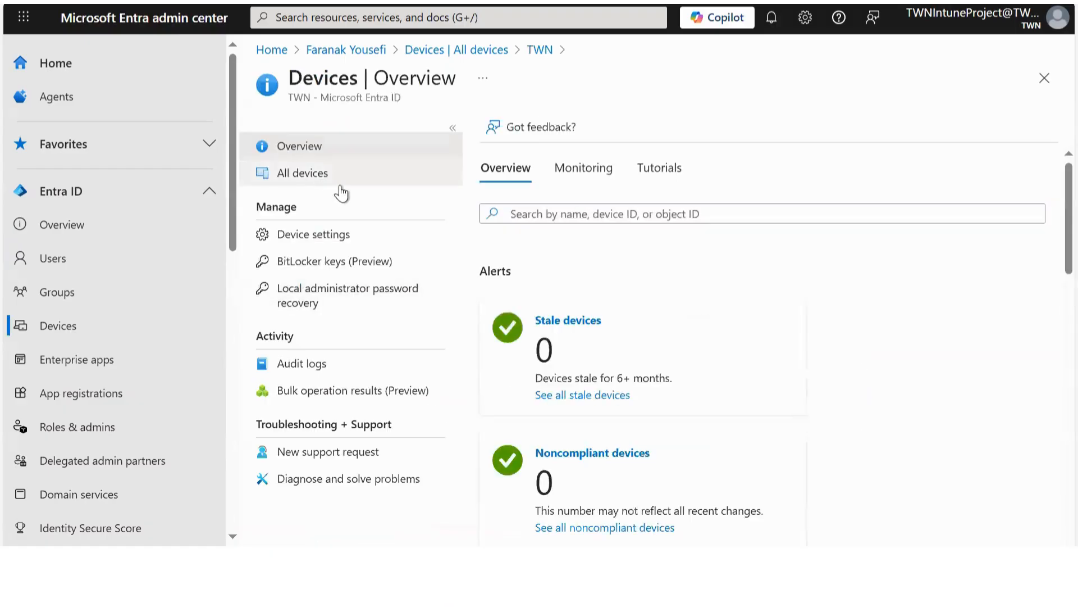
{"action": "left_click", "coordinate": [326, 176]}
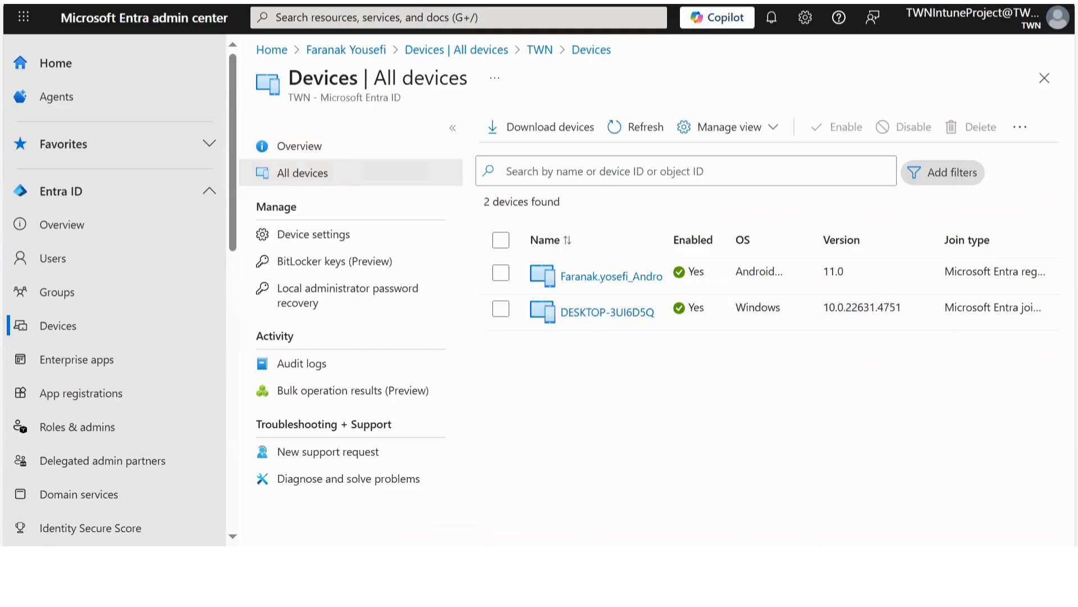
{"action": "scroll", "coordinate": [770, 281], "scroll_direction": "right", "scroll_amount": 10}
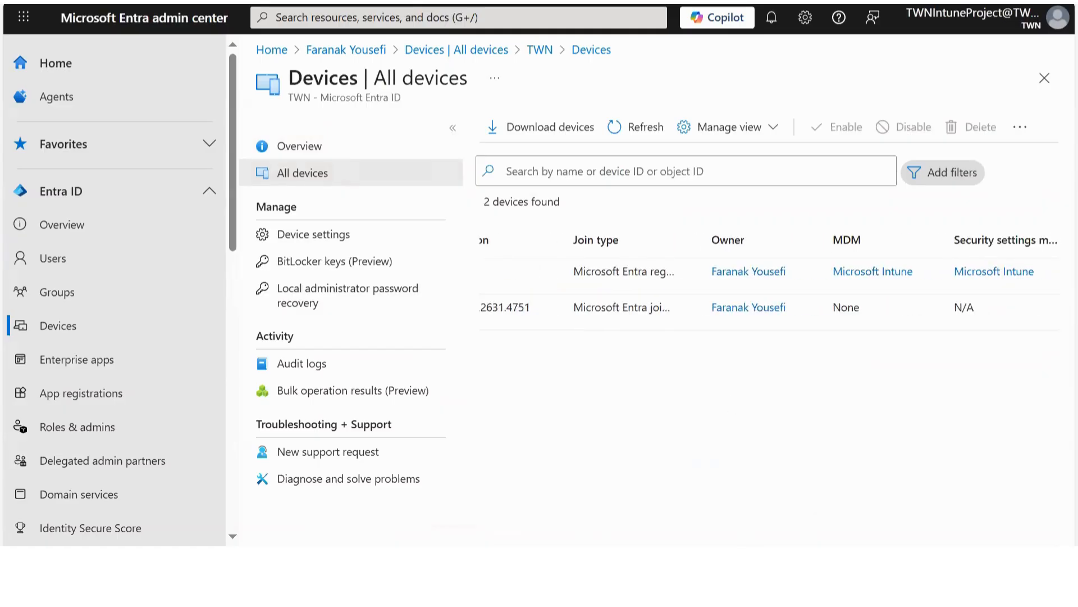
{"action": "scroll", "coordinate": [770, 281], "scroll_direction": "left", "scroll_amount": 10}
{"action": "scroll", "coordinate": [770, 281], "scroll_direction": "right", "scroll_amount": 10}
{"action": "scroll", "coordinate": [584, 312], "scroll_direction": "right", "scroll_amount": 3}
{"action": "scroll", "coordinate": [584, 311], "scroll_direction": "left", "scroll_amount": 10}
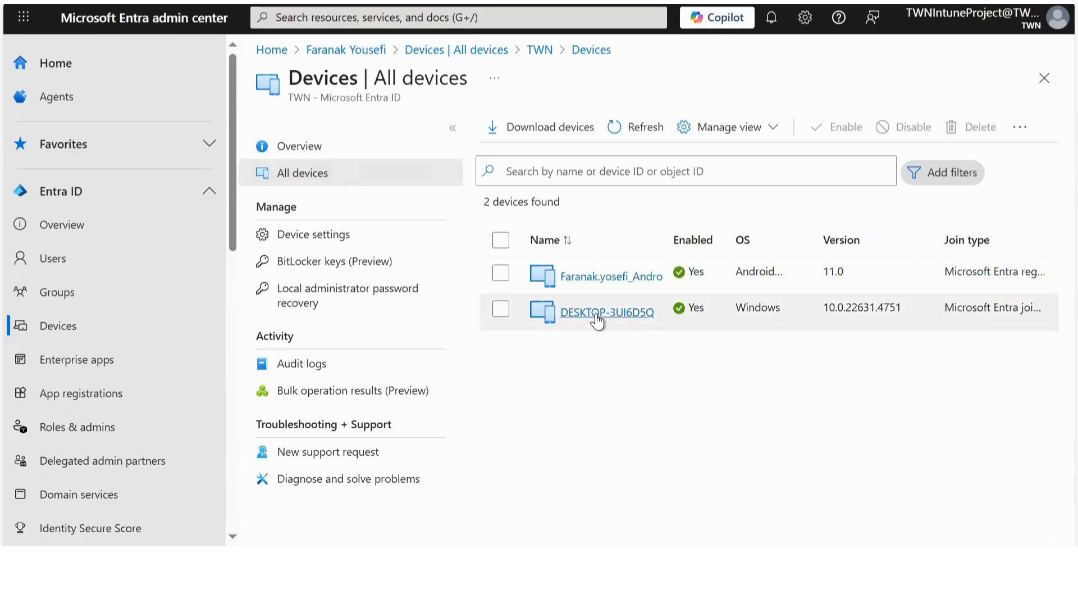
{"action": "scroll", "coordinate": [731, 542], "scroll_direction": "right", "scroll_amount": 8}
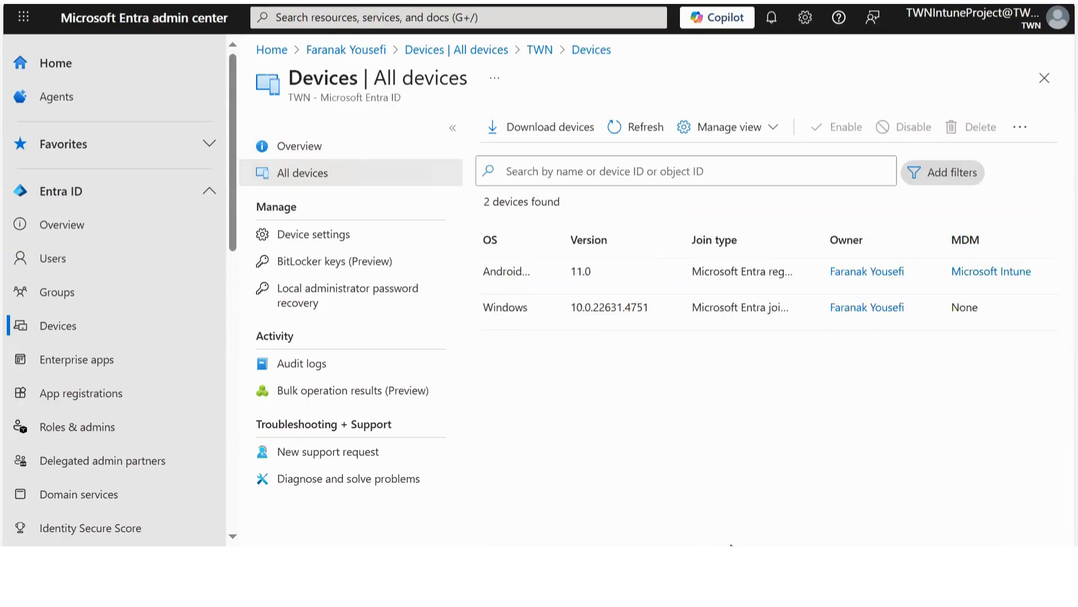
{"action": "scroll", "coordinate": [820, 503], "scroll_direction": "right", "scroll_amount": 1}
{"action": "scroll", "coordinate": [797, 545], "scroll_direction": "right", "scroll_amount": 4}
{"action": "scroll", "coordinate": [797, 545], "scroll_direction": "left", "scroll_amount": 4}
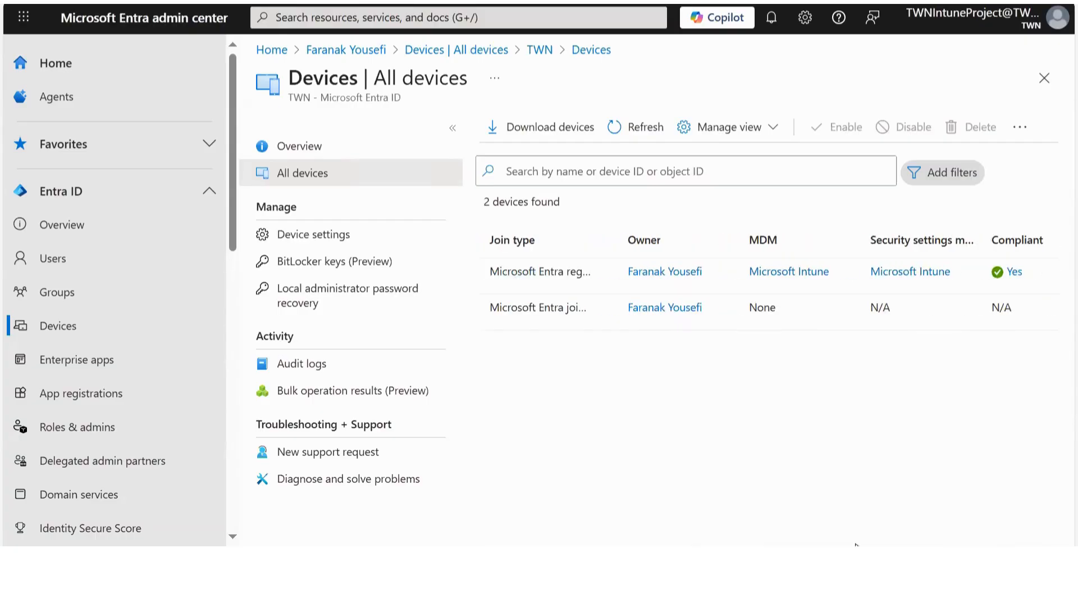
Widen the Join type column to confirm DESKTOP-3UI6D5Q is Microsoft Entra joined, then open it.
{"action": "left_click_drag", "start_coordinate": [797, 544], "coordinate": [773, 545]}
{"action": "left_click_drag", "start_coordinate": [763, 238], "coordinate": [879, 231]}
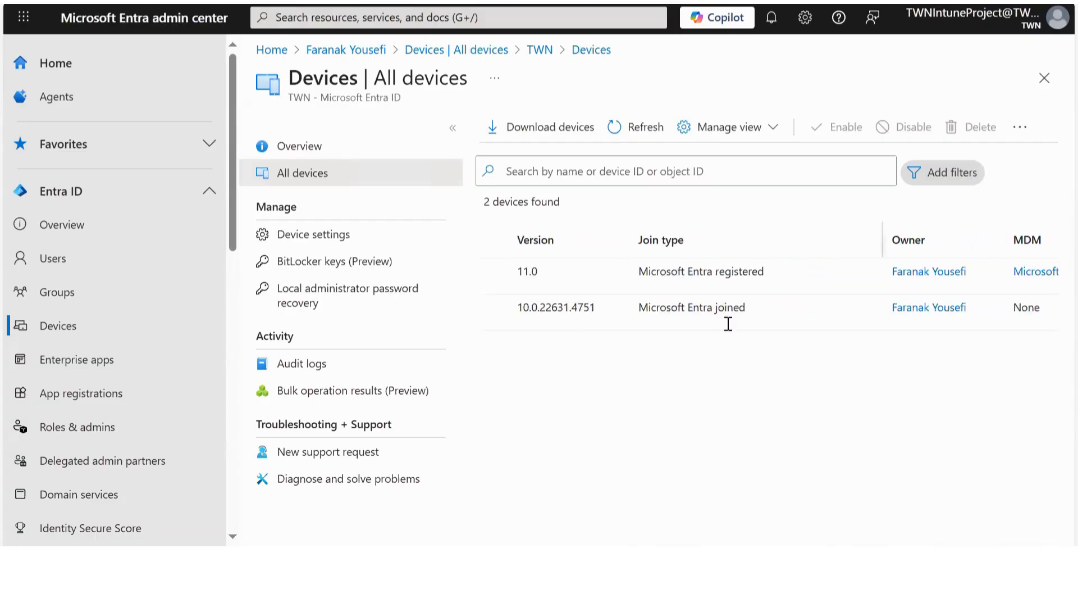
{"action": "left_click_drag", "start_coordinate": [749, 309], "coordinate": [641, 309]}
{"action": "scroll", "coordinate": [771, 542], "scroll_direction": "right", "scroll_amount": 3}
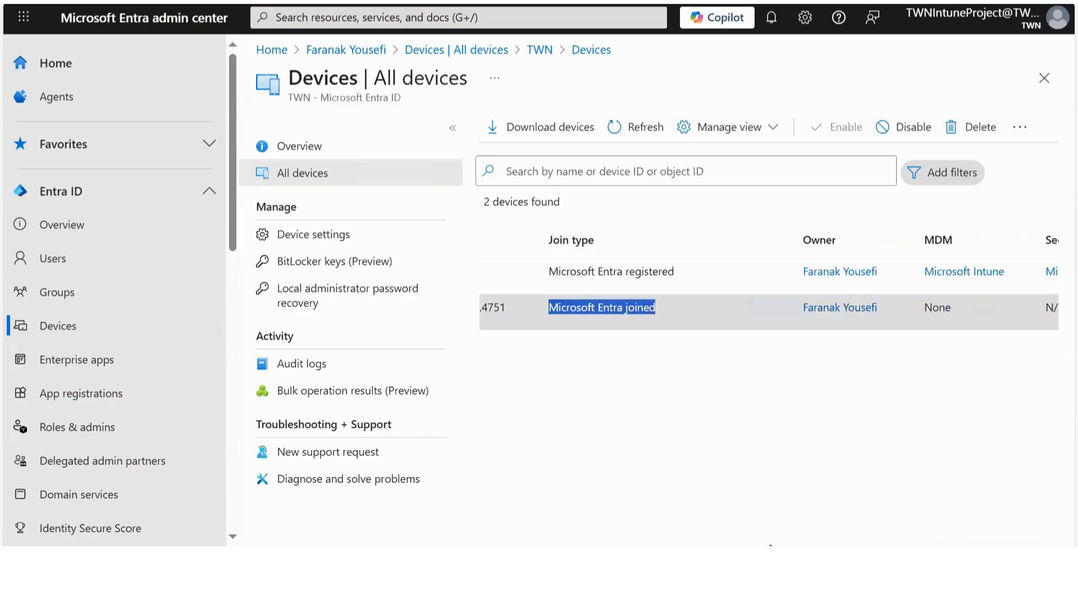
{"action": "scroll", "coordinate": [770, 544], "scroll_direction": "left", "scroll_amount": 5}
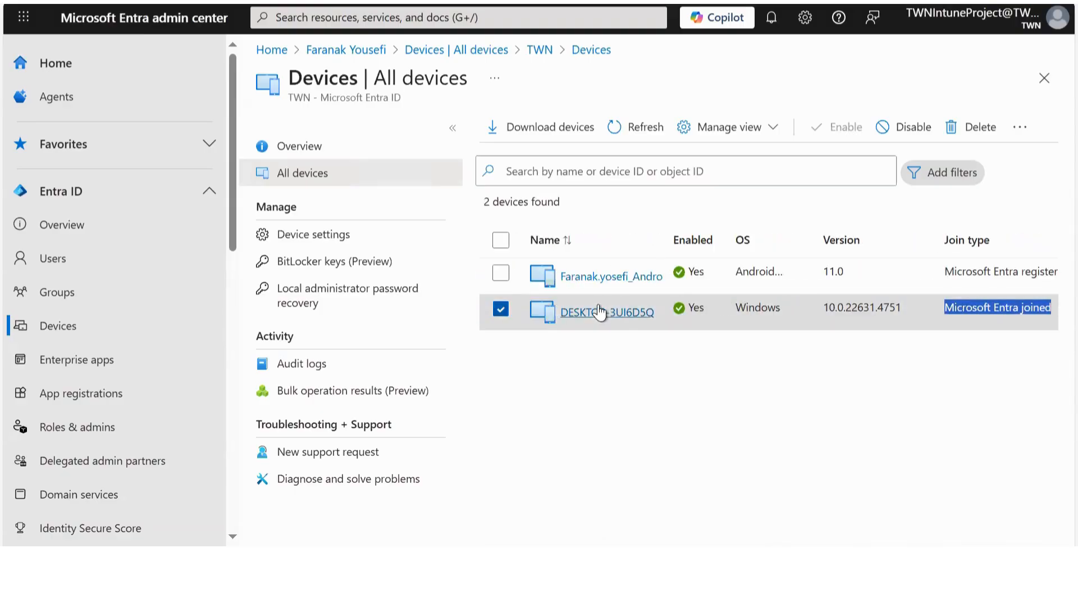
{"action": "left_click", "coordinate": [599, 312]}
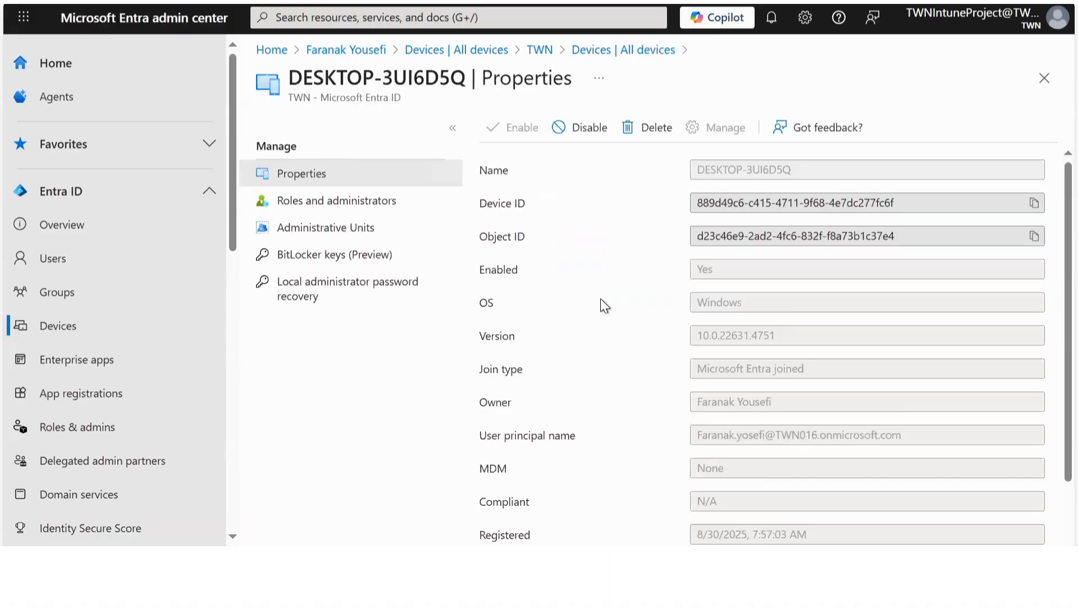
{"action": "scroll", "coordinate": [764, 314], "scroll_direction": "down", "scroll_amount": 2}
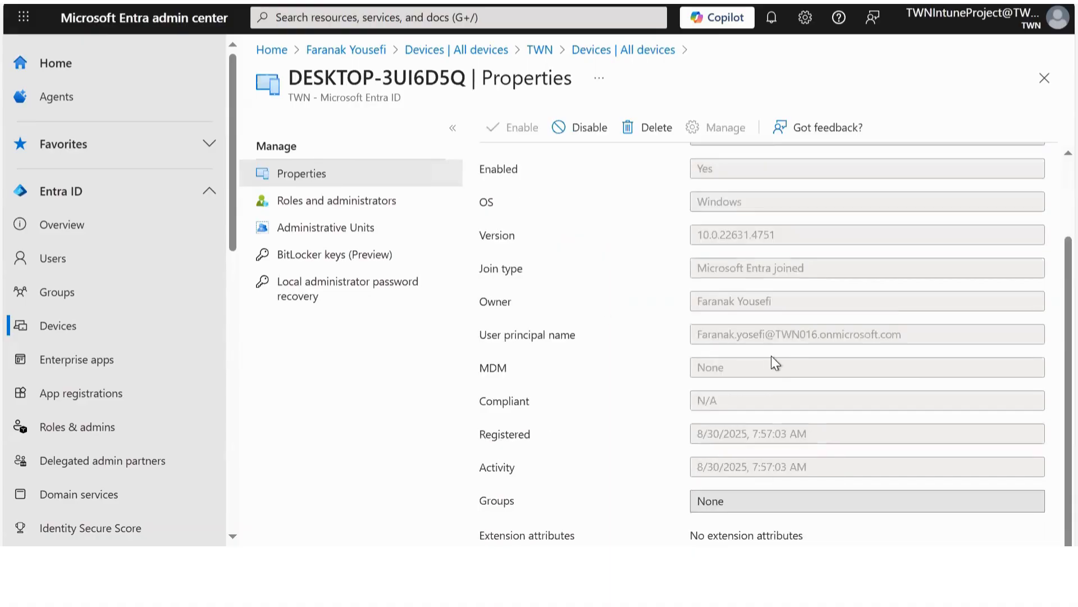
{"action": "scroll", "coordinate": [723, 321], "scroll_direction": "up", "scroll_amount": 2}
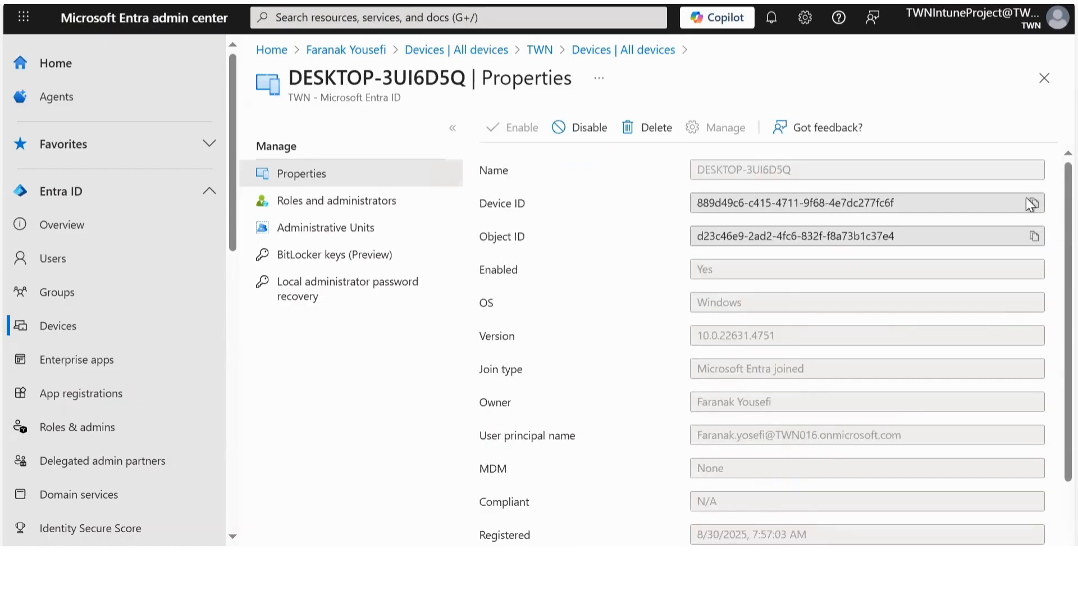
{"action": "left_click", "coordinate": [1044, 78]}
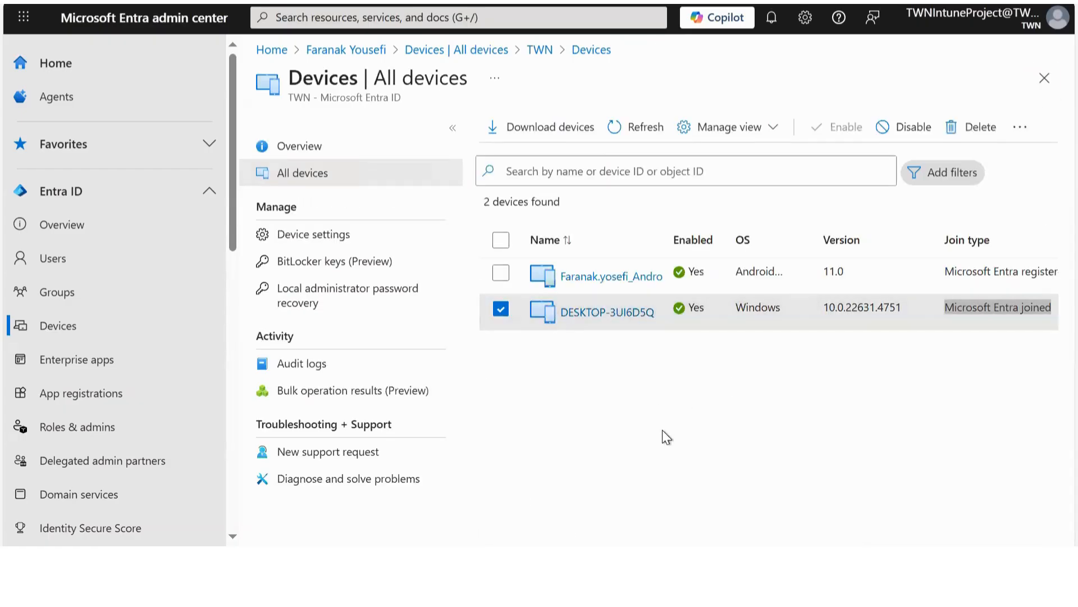
{"action": "left_click_drag", "start_coordinate": [721, 545], "coordinate": [1048, 536]}
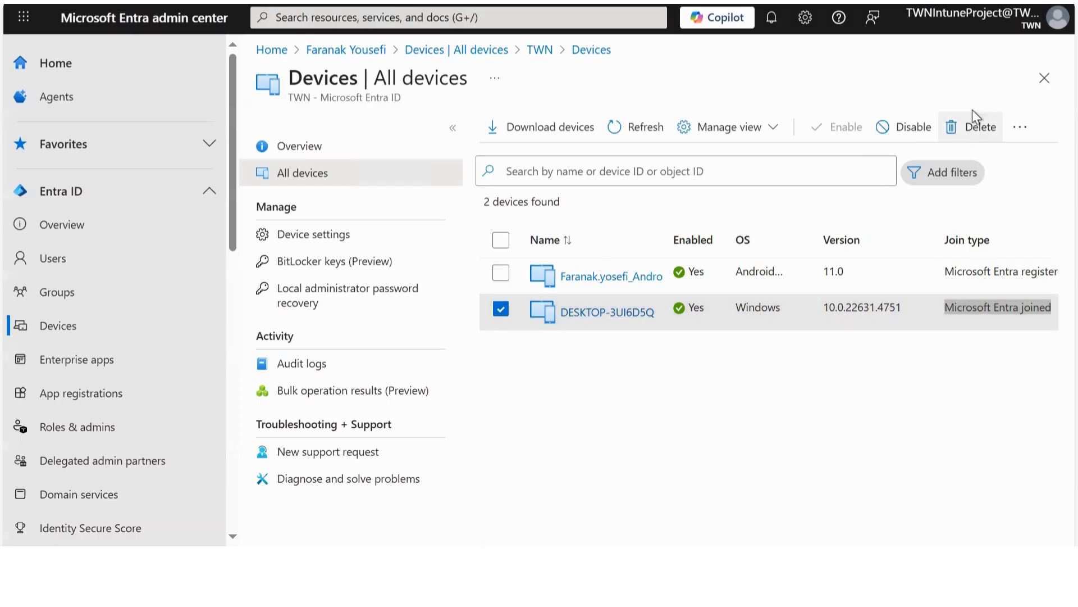
Delete DESKTOP-3UI6D5Q, refresh so only the Android phone remains, and dismiss the notification.
{"action": "left_click", "coordinate": [615, 313]}
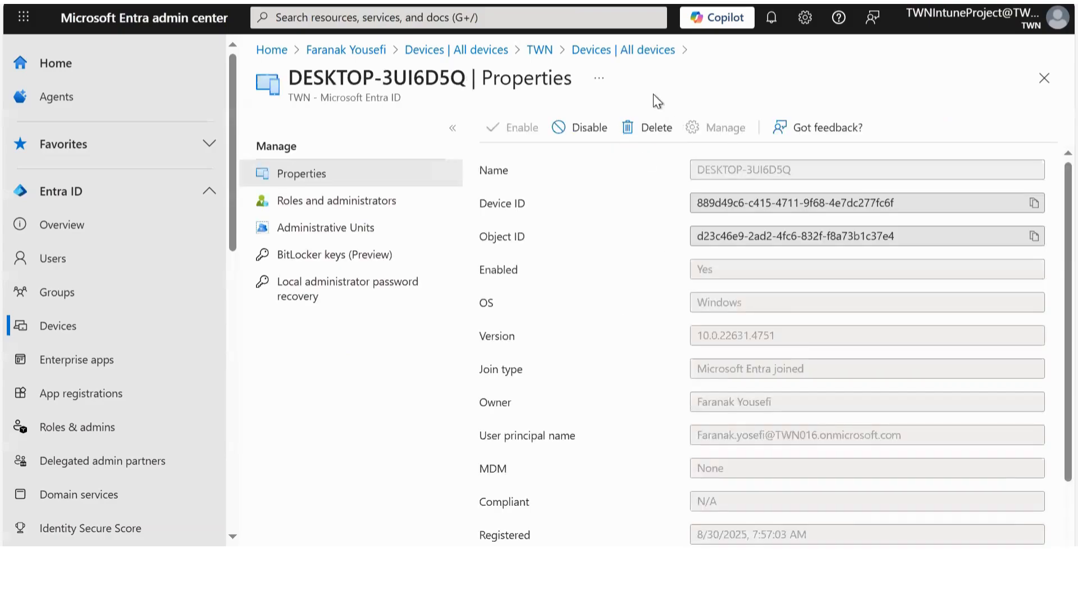
{"action": "left_click", "coordinate": [655, 129]}
{"action": "left_click", "coordinate": [514, 250]}
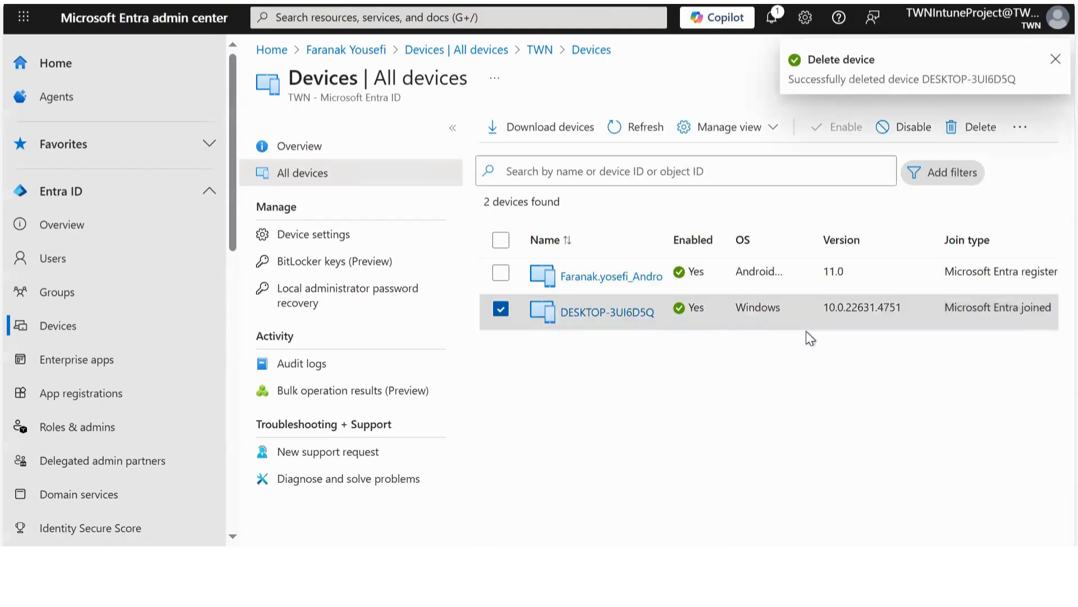
{"action": "left_click", "coordinate": [646, 127]}
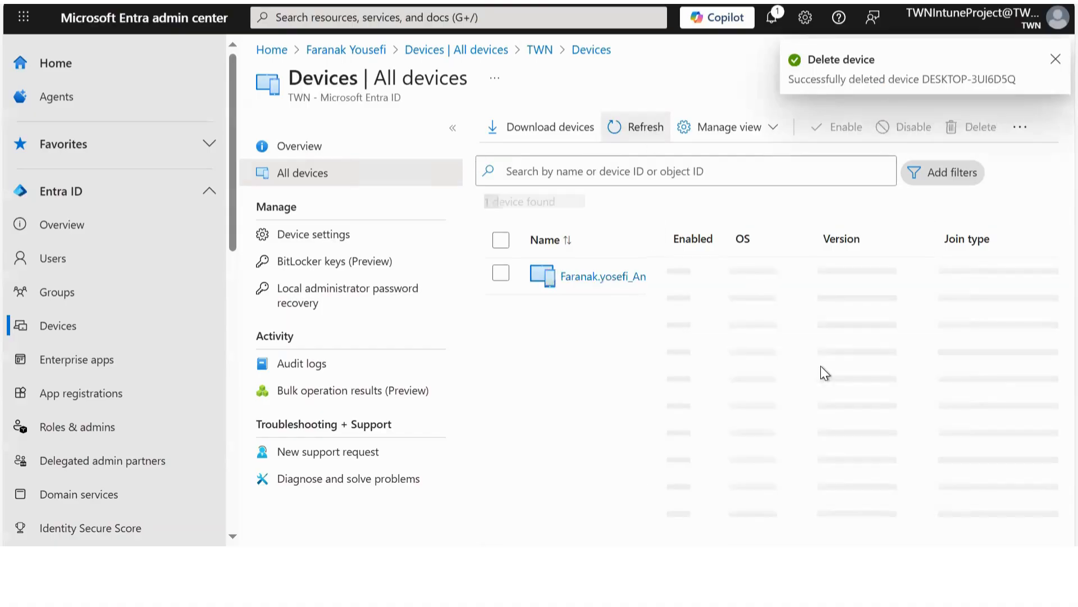
{"action": "left_click", "coordinate": [1056, 60]}
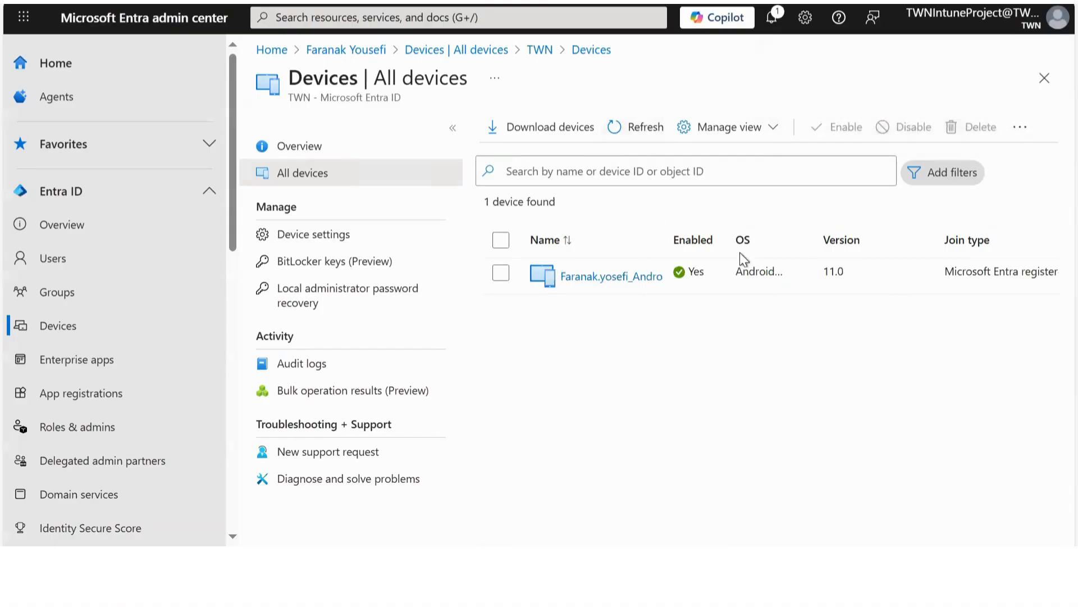